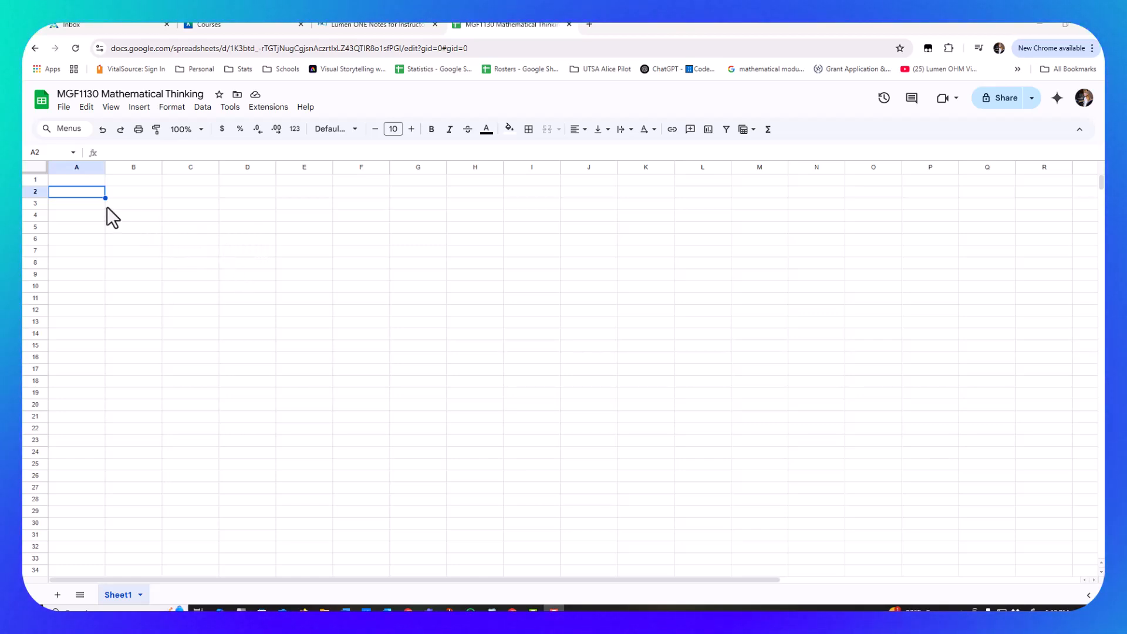
left_click(82, 183)
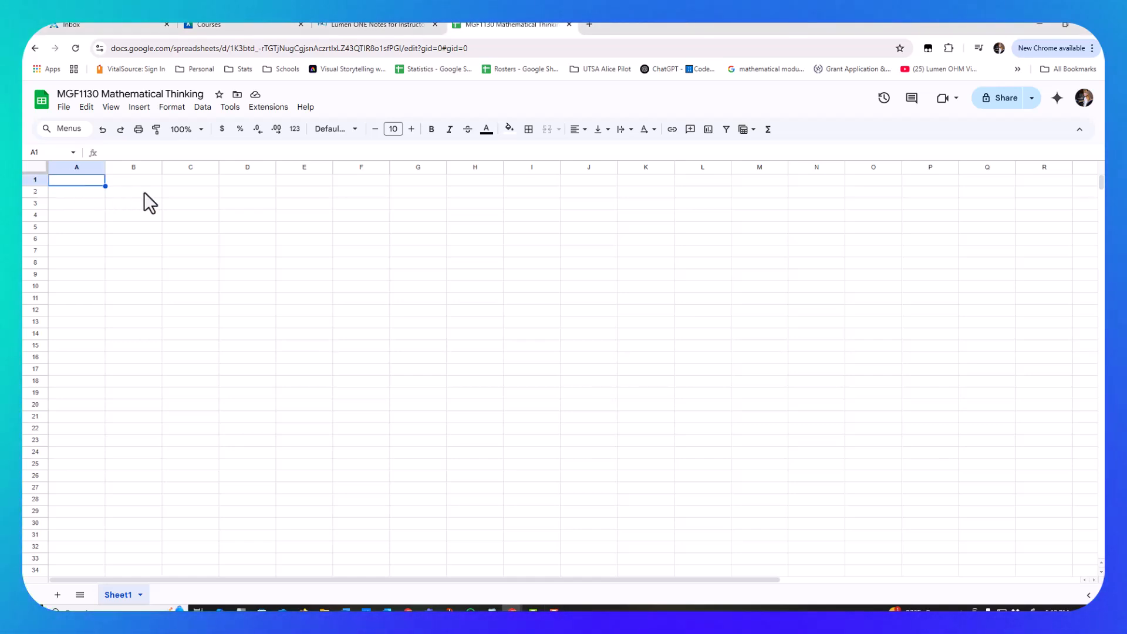
left_click(85, 207)
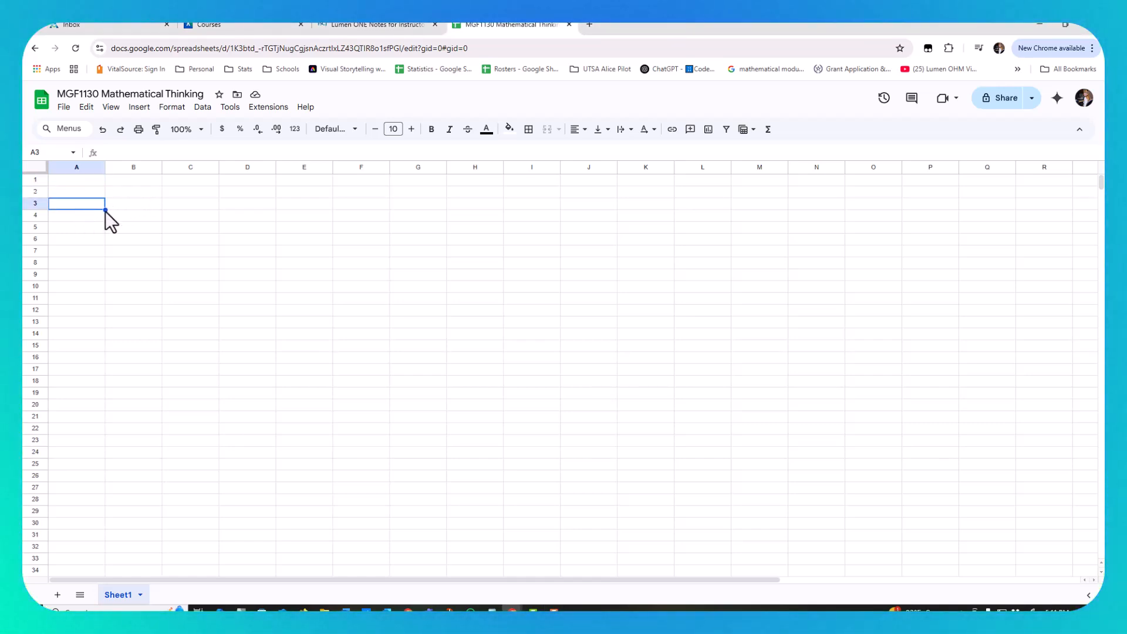
left_click(126, 200)
left_click(153, 192)
left_click(198, 189)
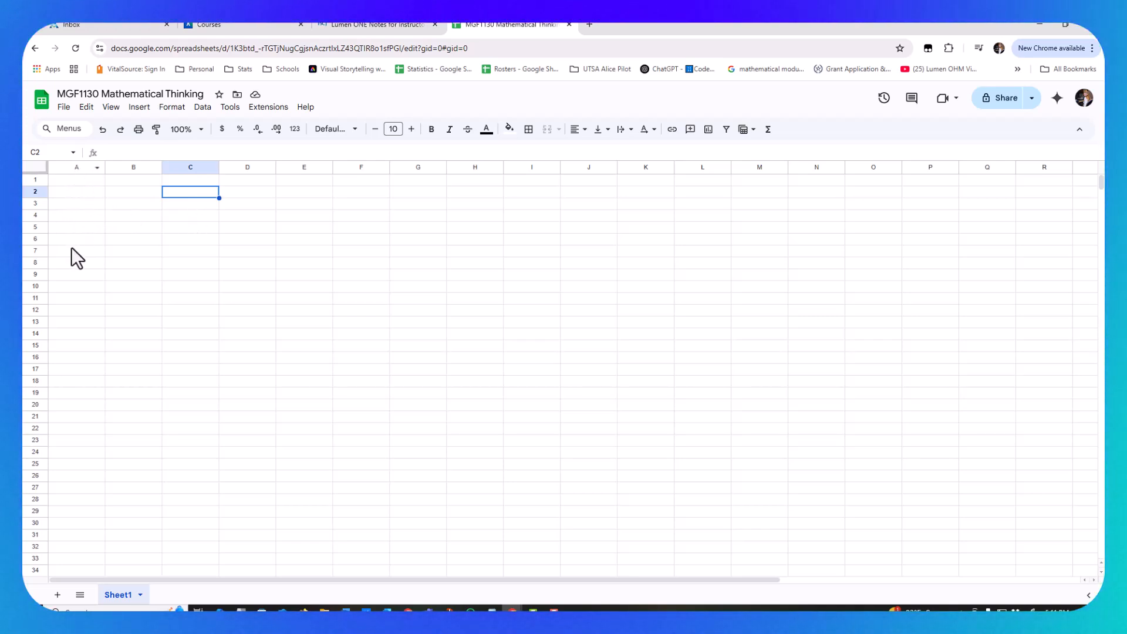
left_click(129, 214)
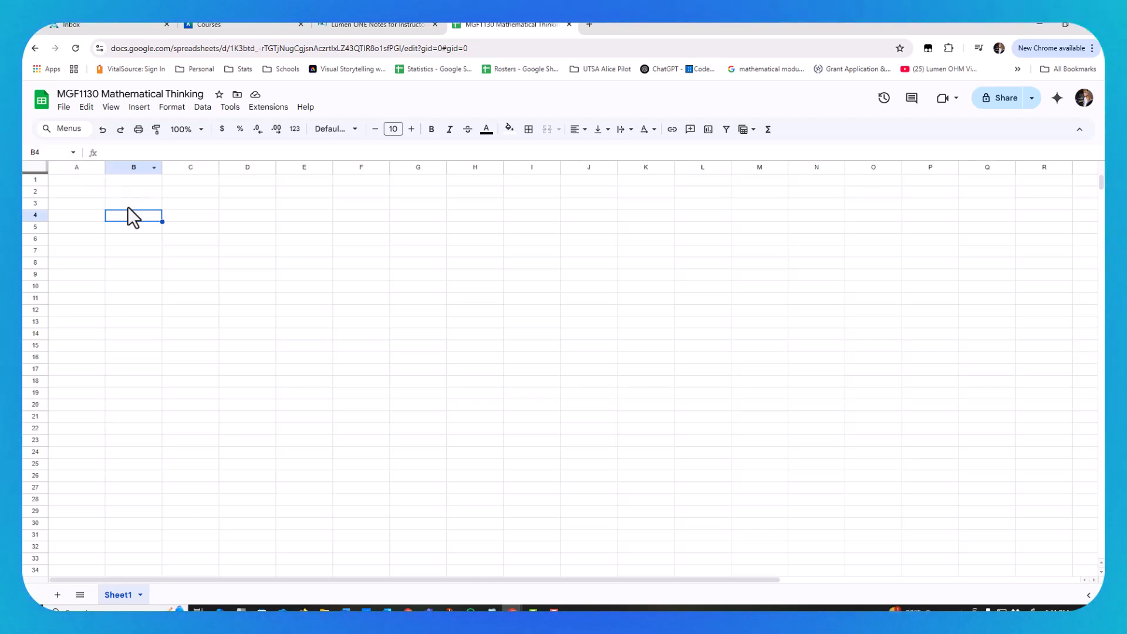
- Enter the heading "Utilities & Subscriptions" in bold in cell A1
left_click(82, 179)
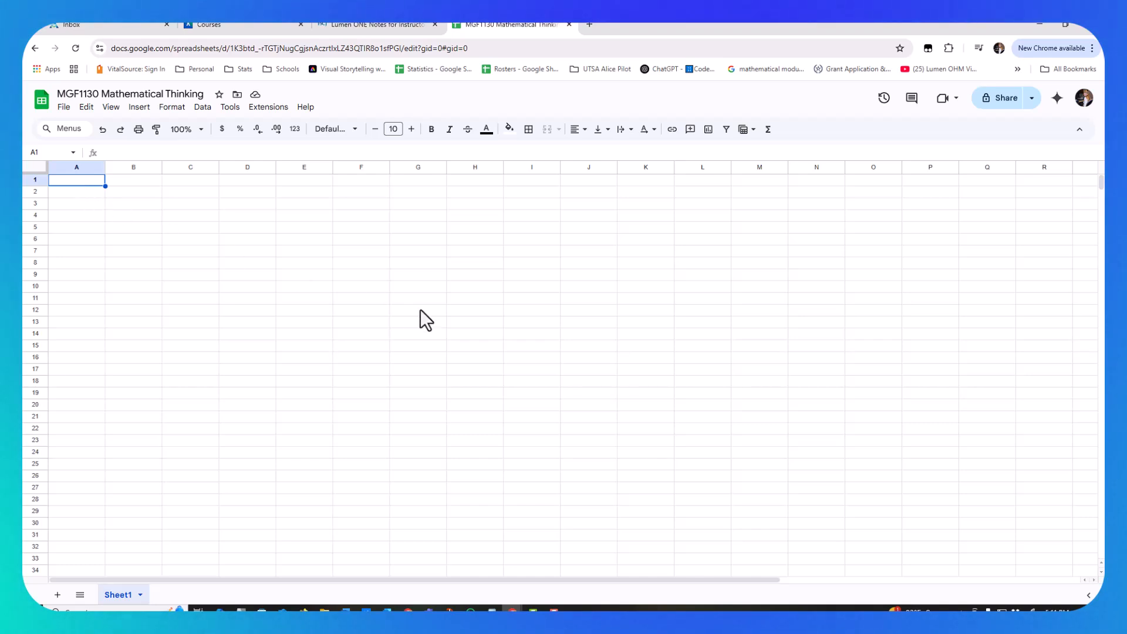
key("ctrl+b")
type("U")
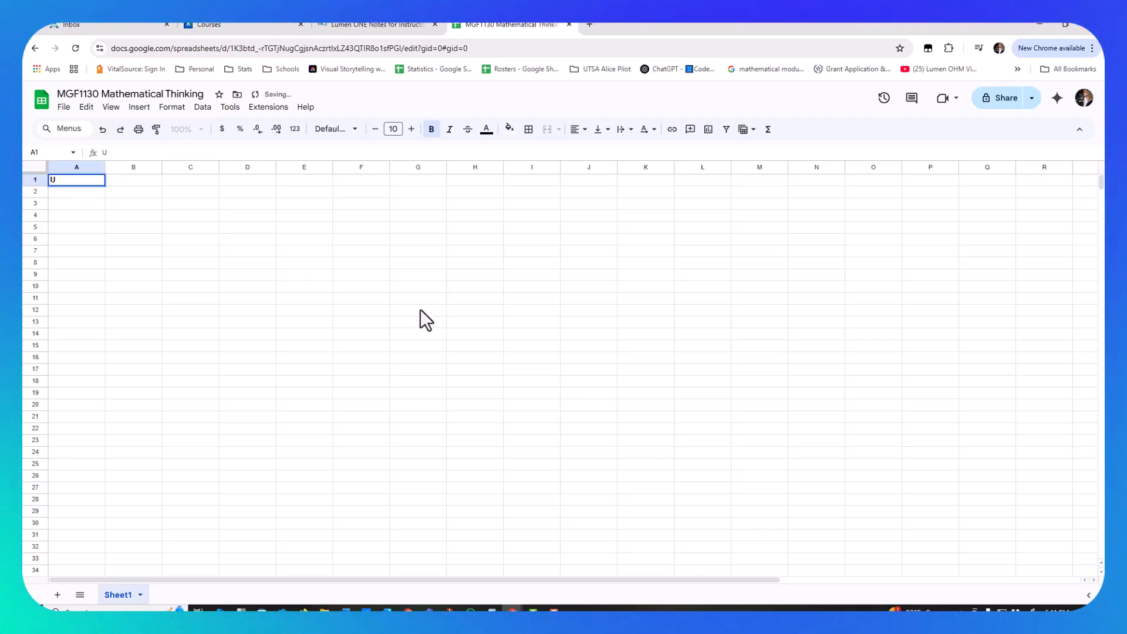
type("tilities ")
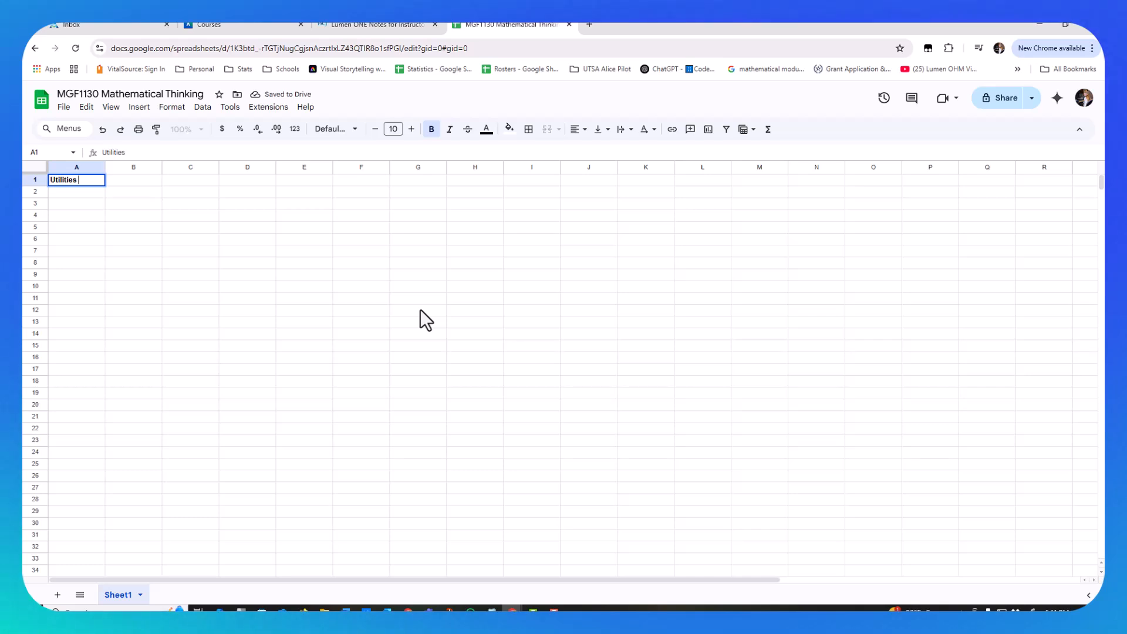
type("& ")
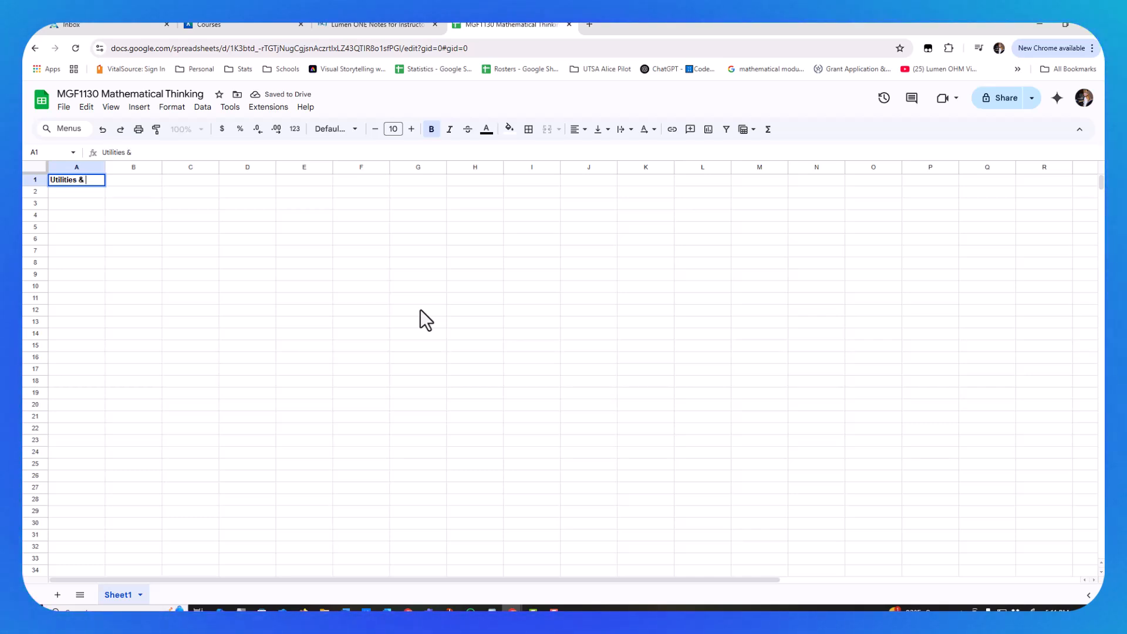
type("Subscriptio")
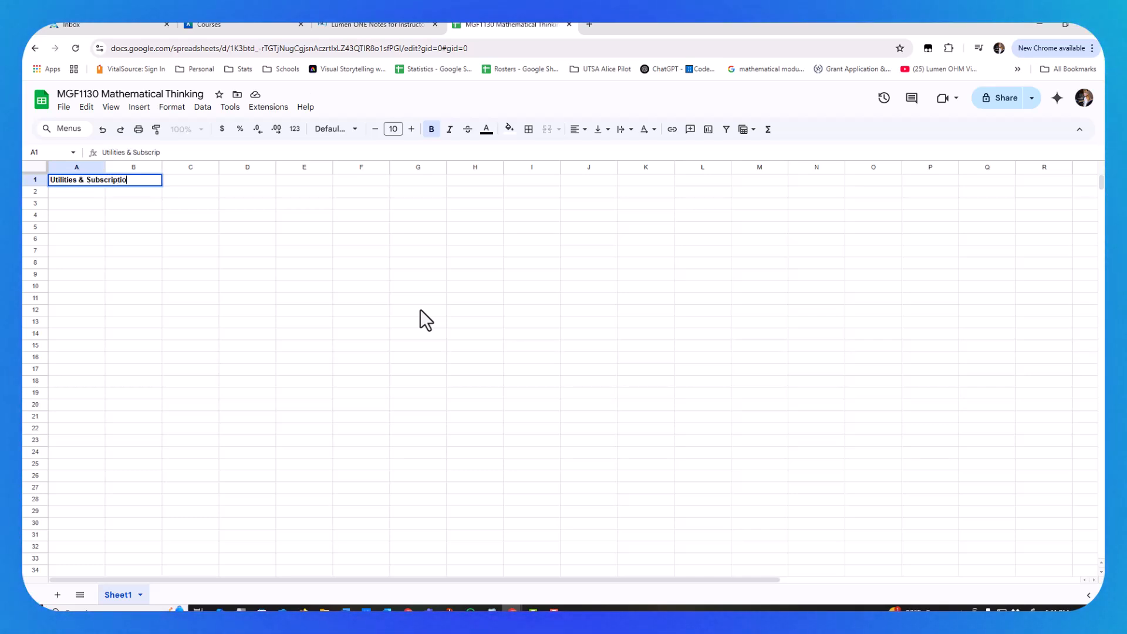
type("ns")
key("Return")
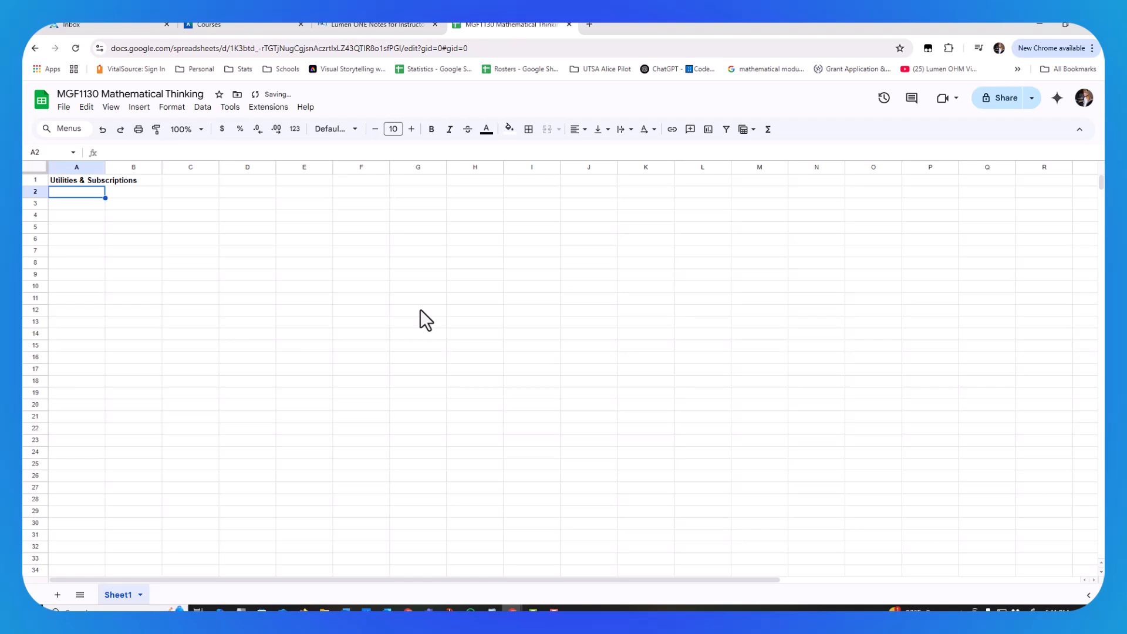
- Widen column A so the whole heading in A1 fits within it
left_click(76, 181)
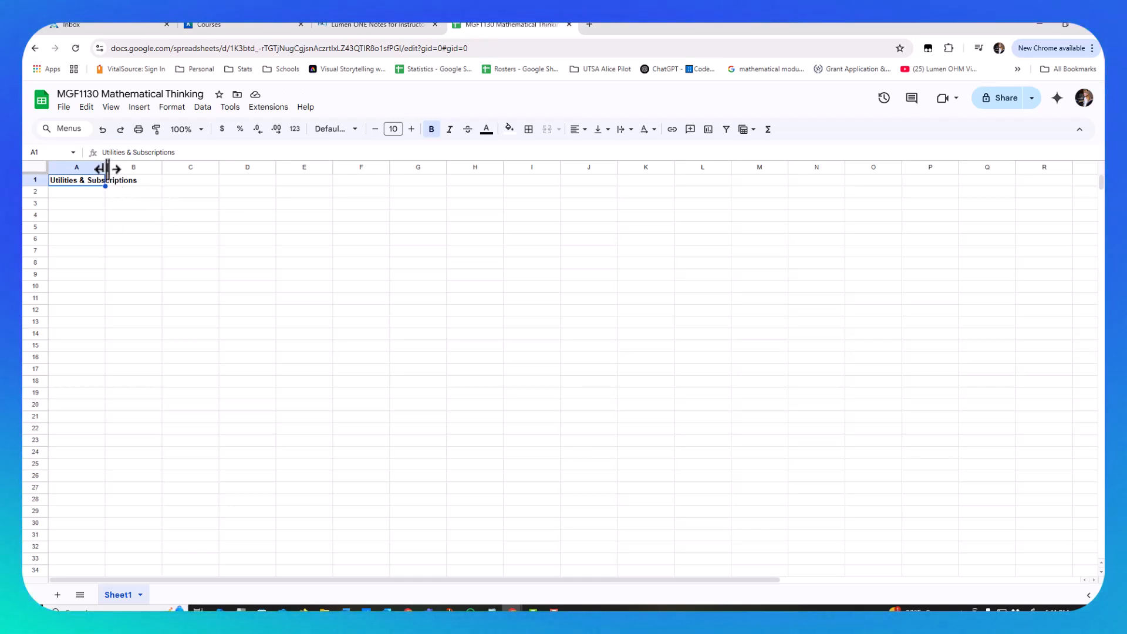
left_click_drag(106, 169, 151, 169)
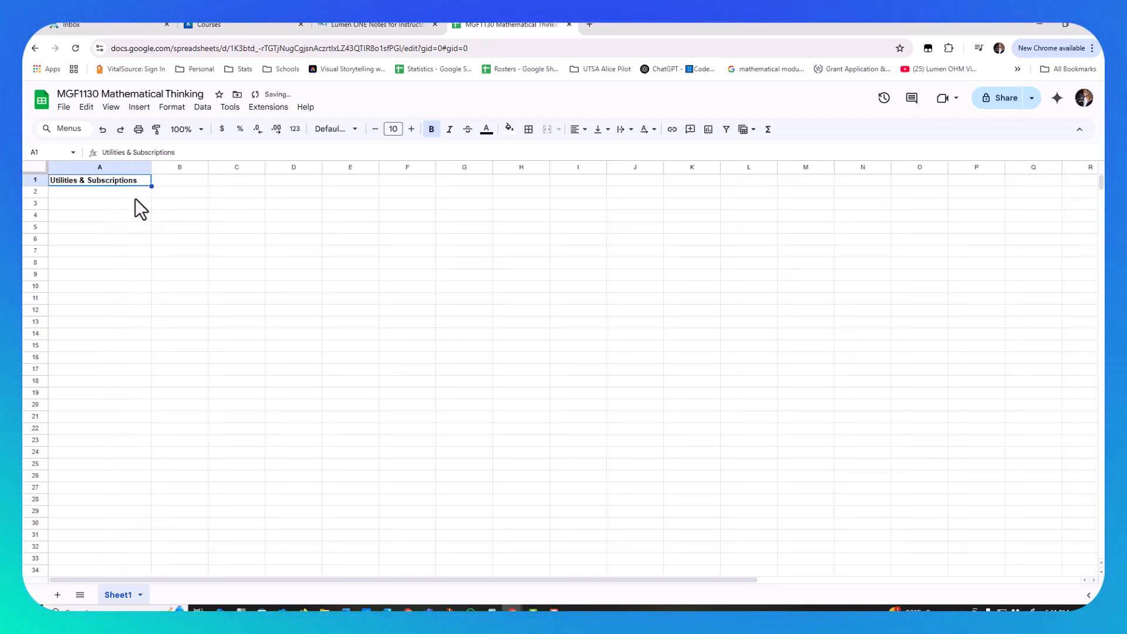
key("Return")
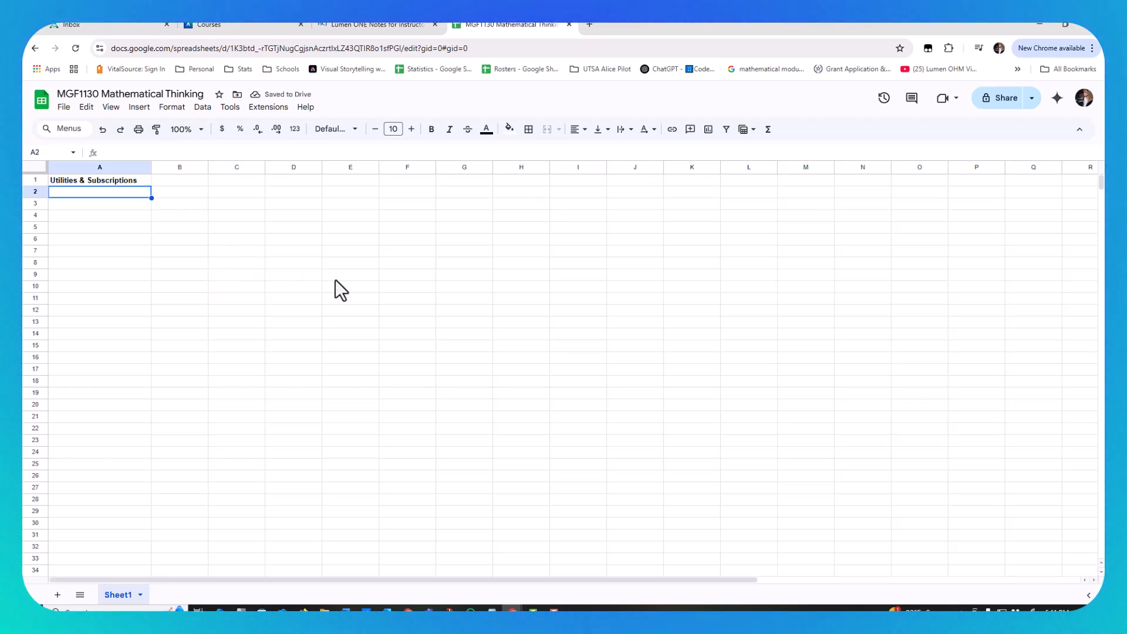
- List Cable in A2 and Electricity in A3 as the first expenses under the heading
type("Cable")
key("Return")
type("Ele")
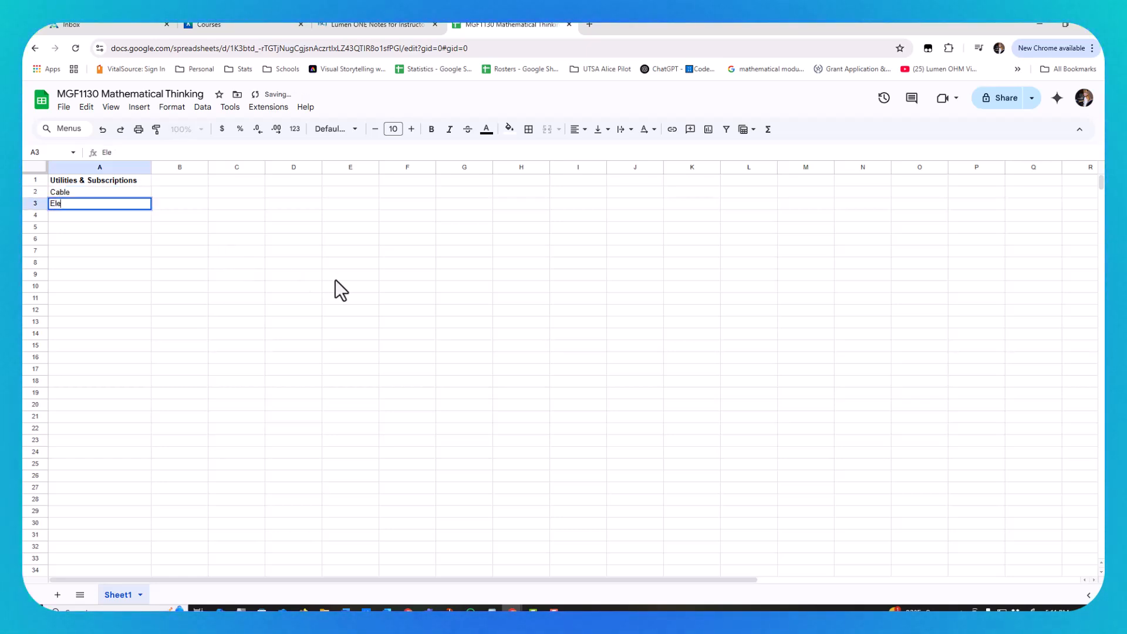
key("BackSpace")
key("BackSpace")
key("BackSpace")
key("BackSpace")
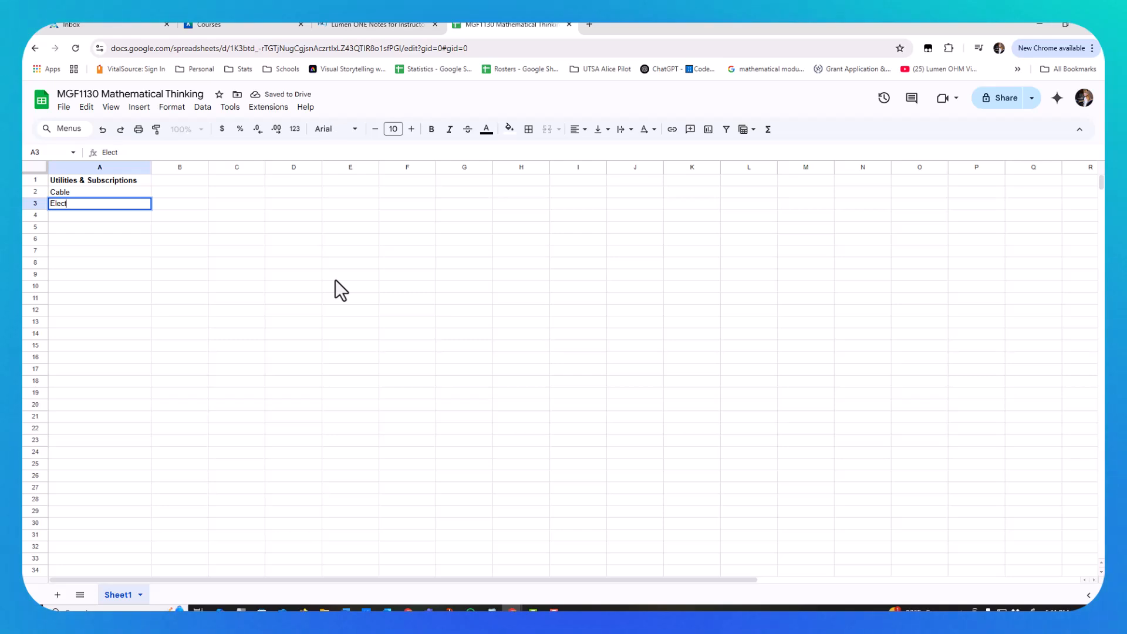
type("ricity")
key("Return")
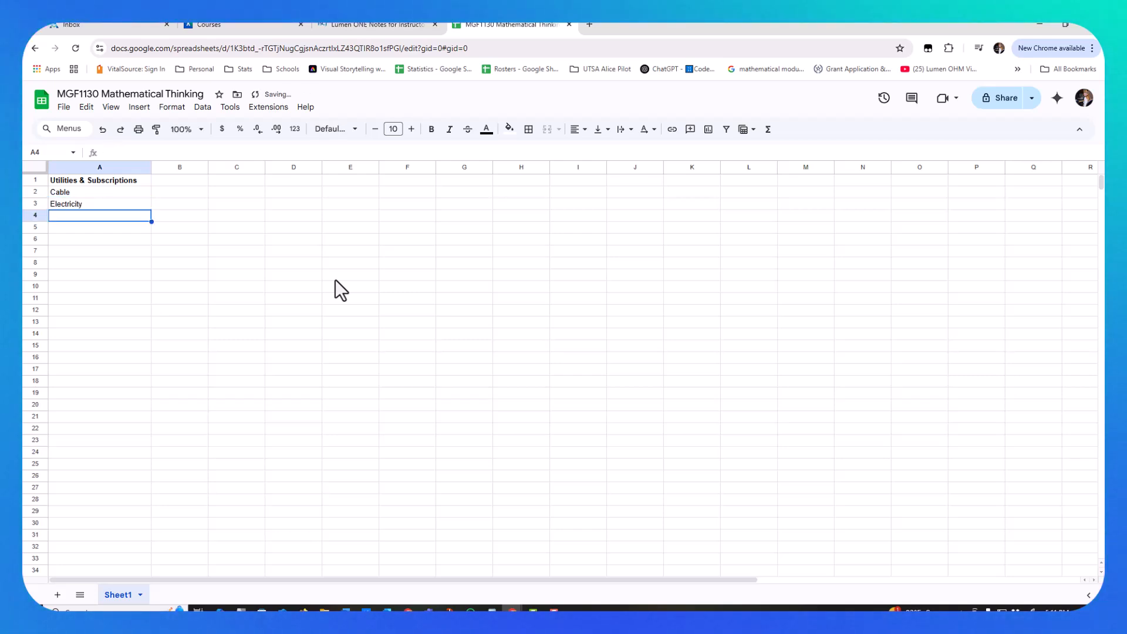
- Add Water & Sewer, Gas and Phone to the expense list in cells A4 to A6
type("Water & S")
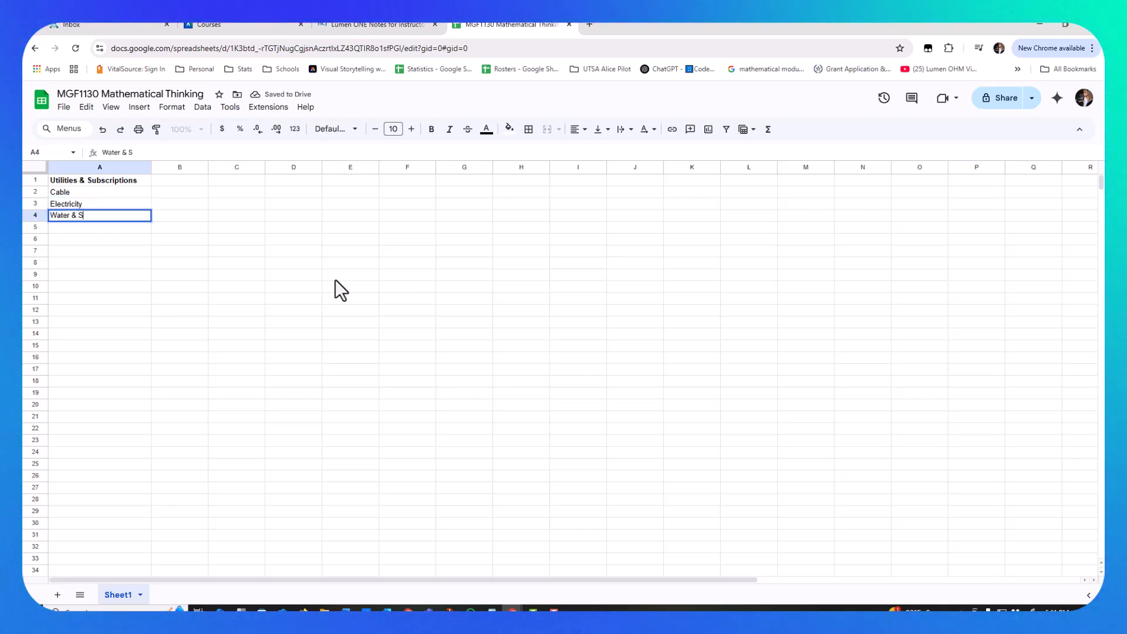
type("ewer")
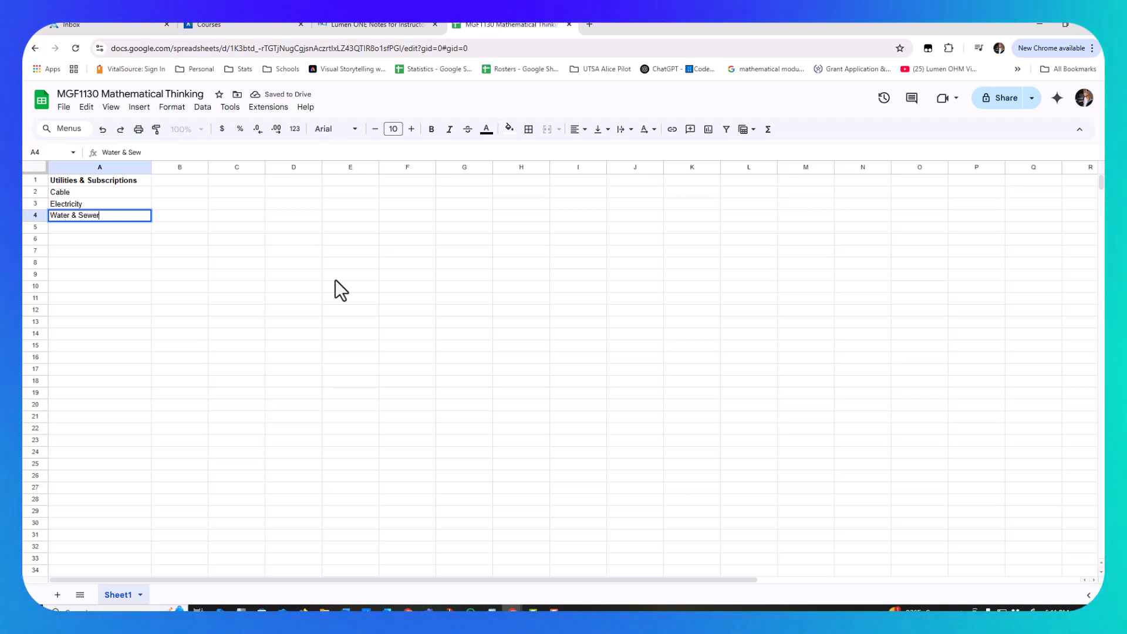
key("Return")
type("Gas")
key("Return")
type("Phone")
key("Return")
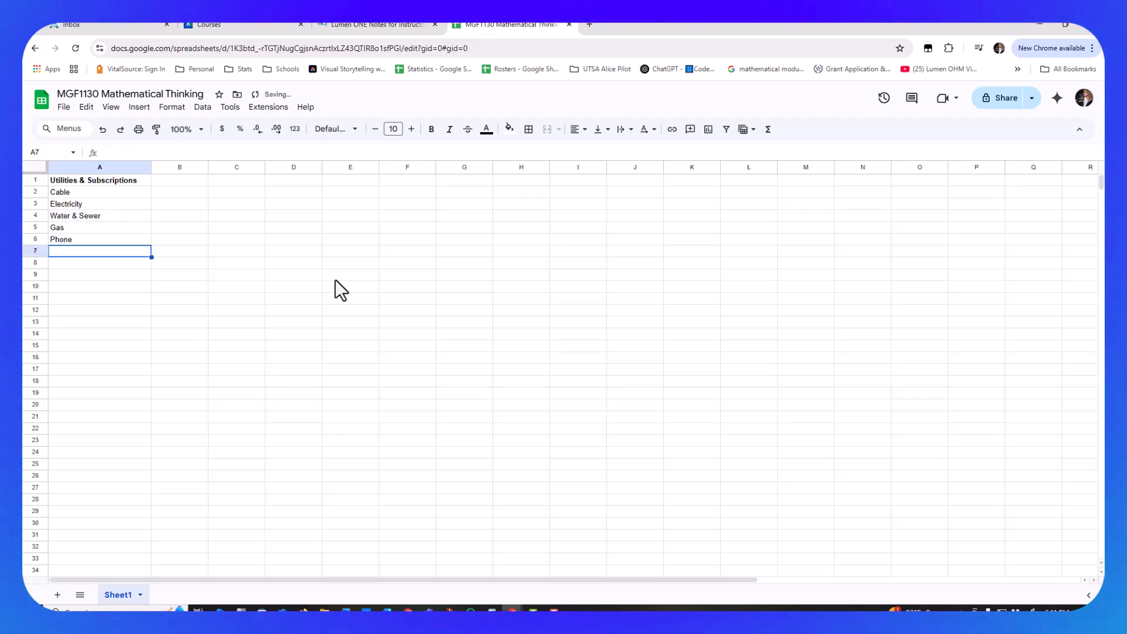
- Add the subscriptions Netflix, Hulu and Spotify to the list in cells A7 to A9
type("Netflix")
key("Return")
type("Hulu")
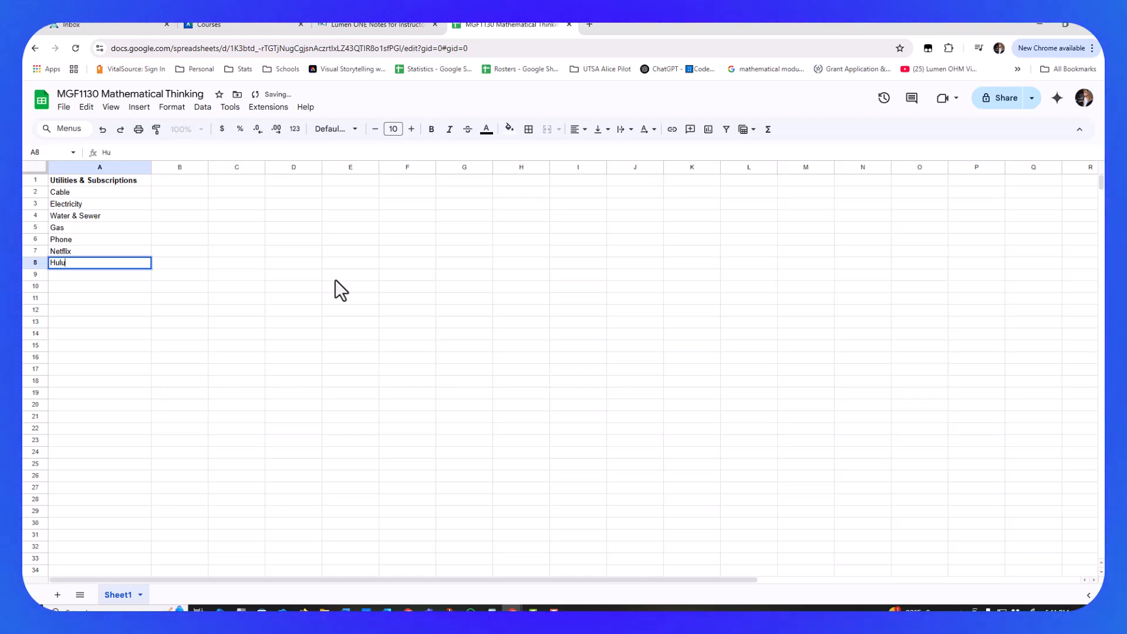
key("Return")
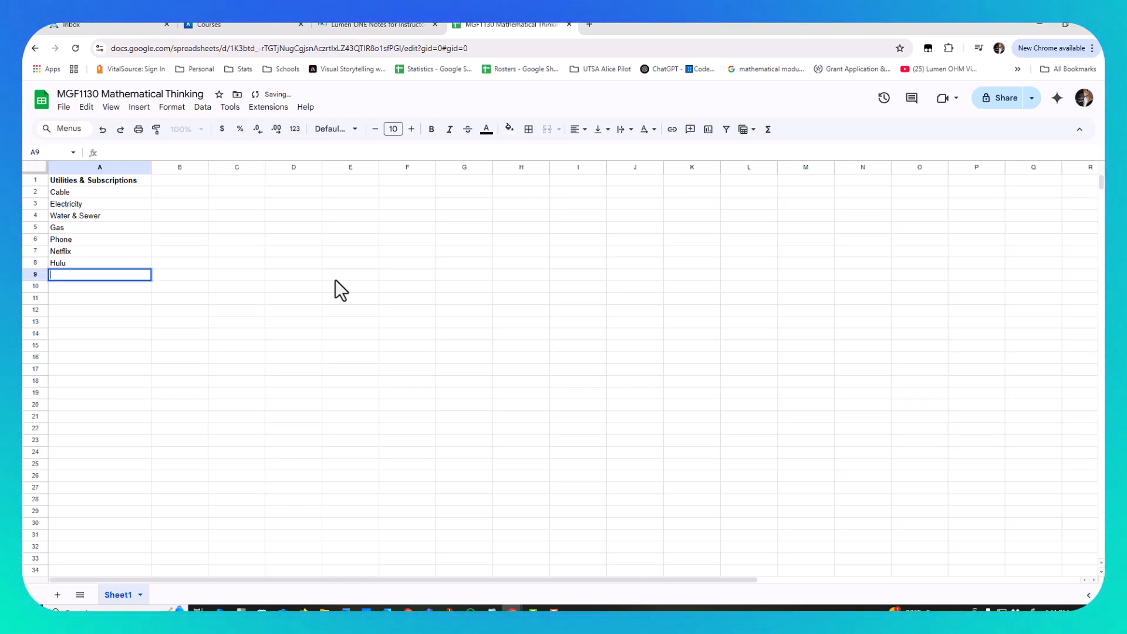
type("Spot")
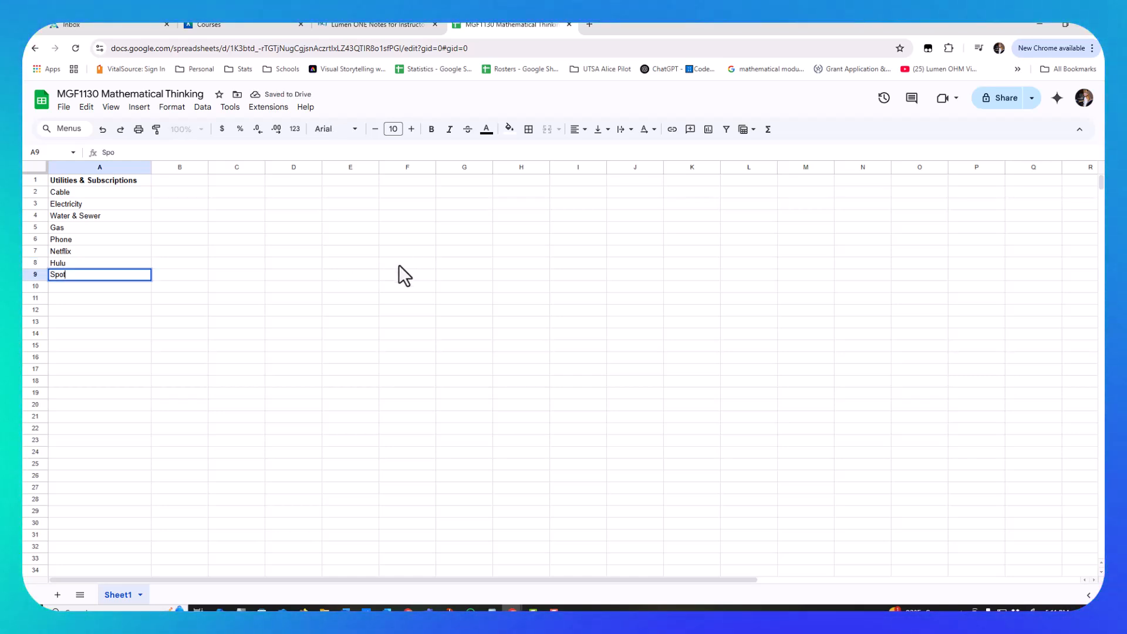
type("ify")
key("Return")
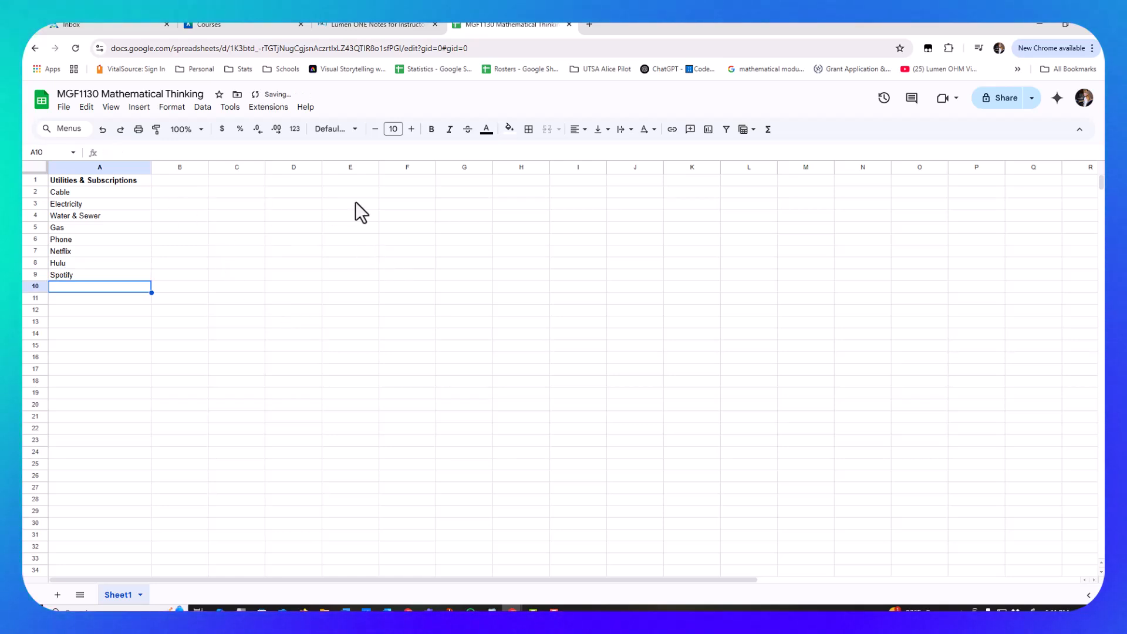
- Enter the costs $126.41 for Cable in B2 and $350.00 for Electricity in B3
left_click(182, 191)
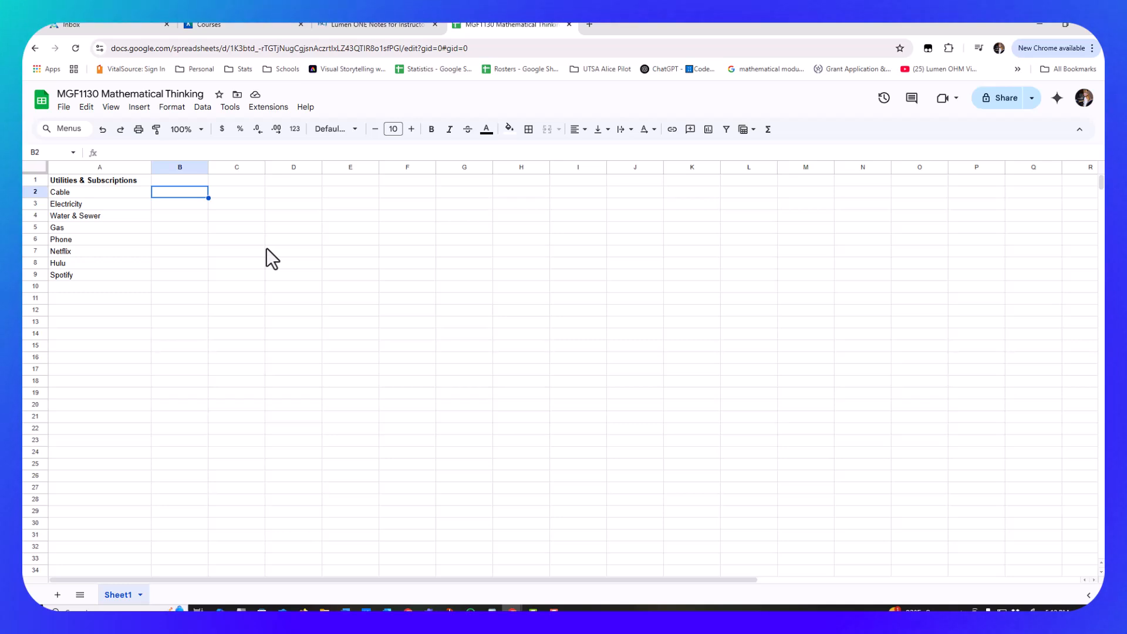
type("$126.41")
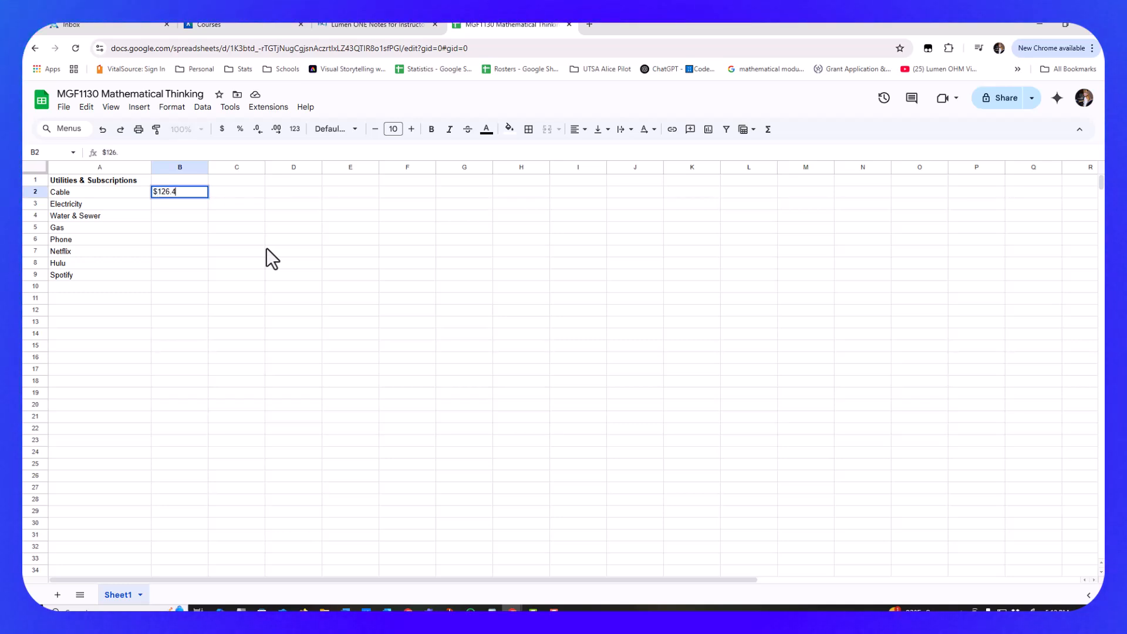
key("Return")
type("$")
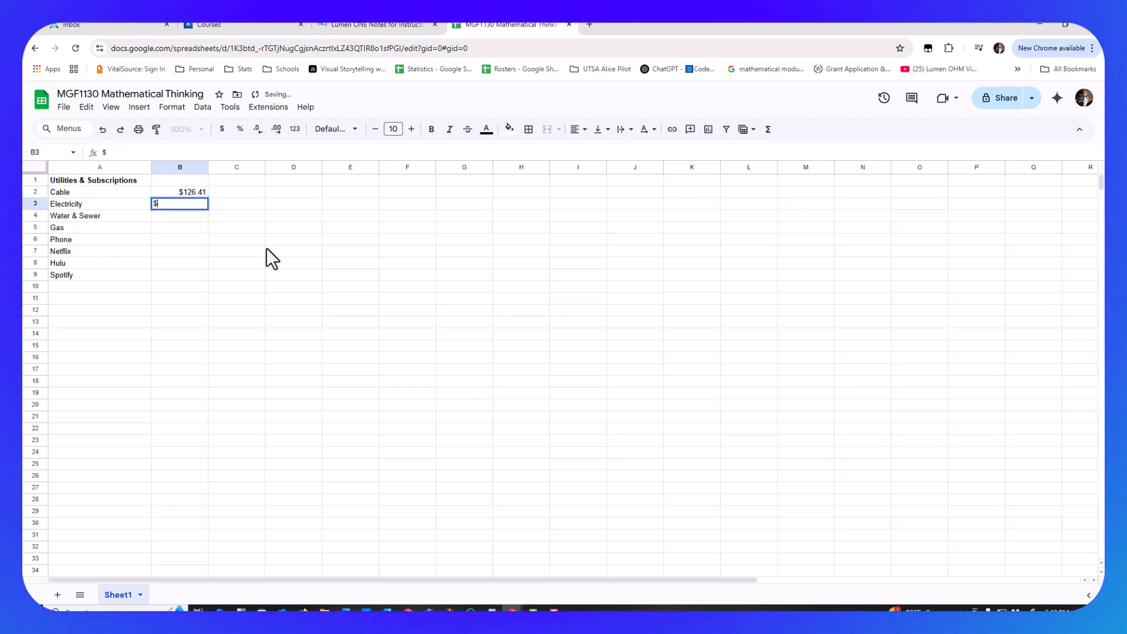
type("350.")
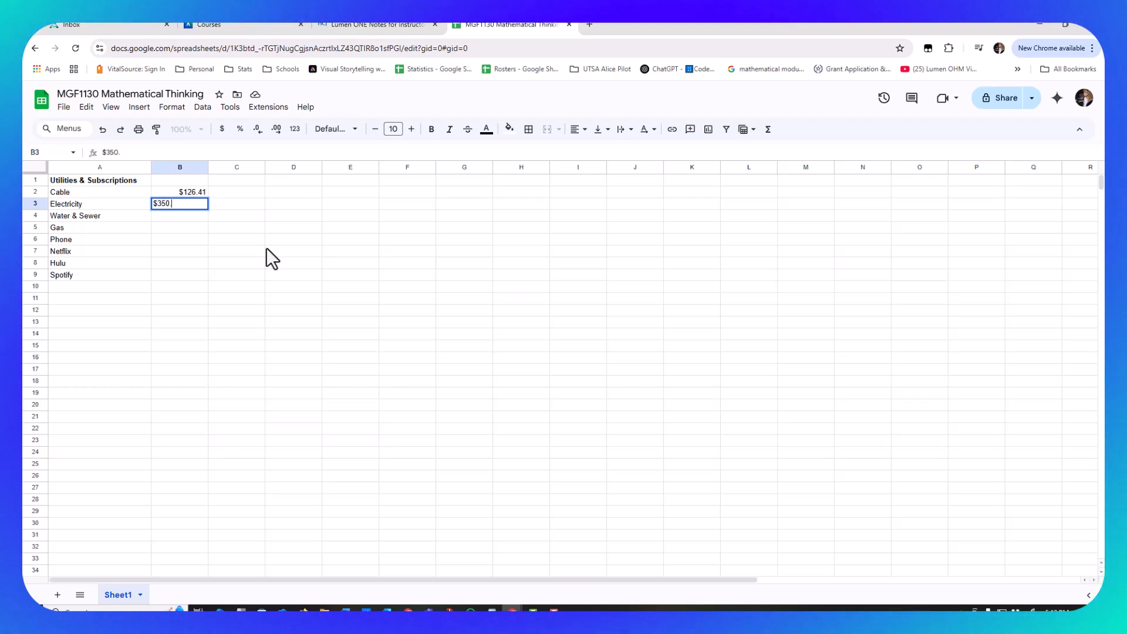
key("Return")
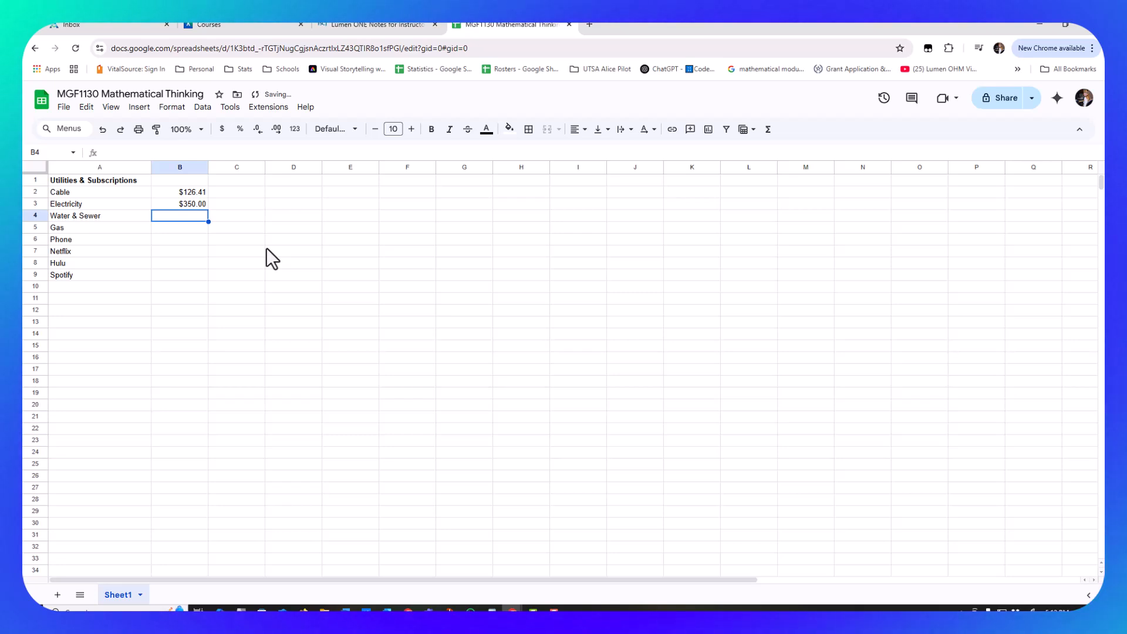
- Enter $50 for Water & Sewer, $25 for Gas and $100 for Phone in cells B4 to B6
type("$50")
key("Return")
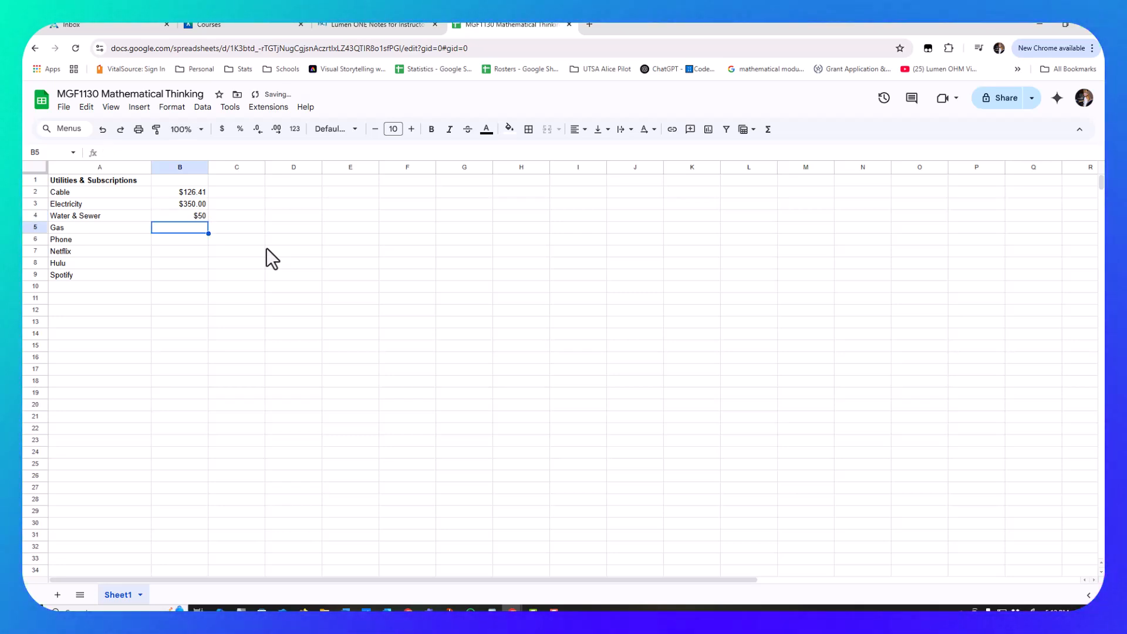
type("$25")
key("Return")
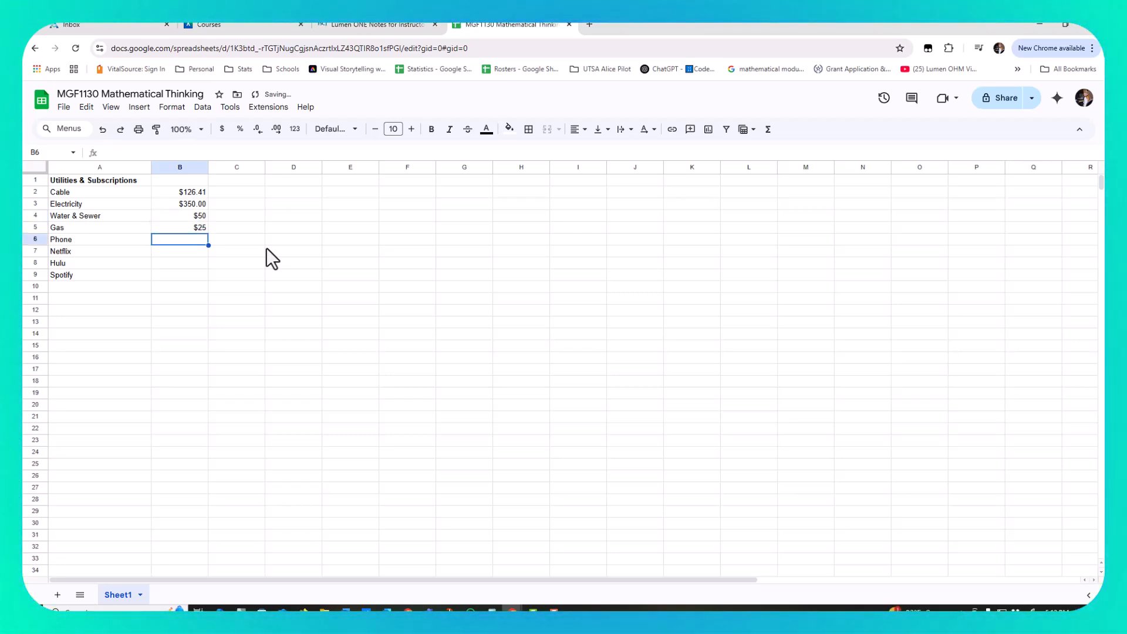
type("$100")
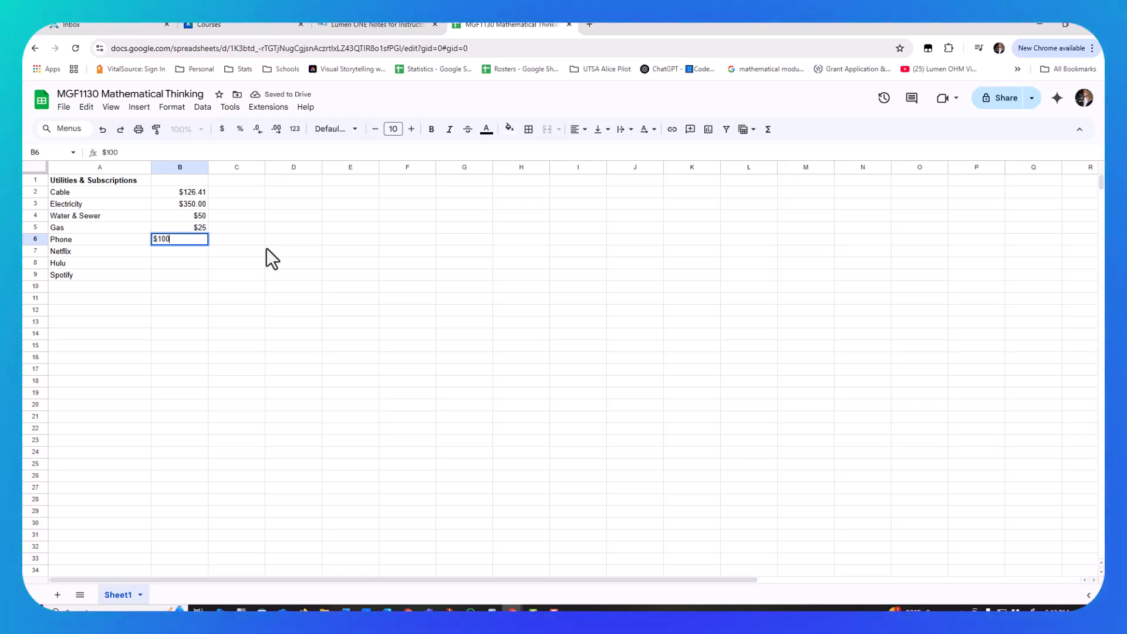
key("Return")
- Enter $10 for Netflix, $20 for Hulu and $10 for Spotify in cells B7 to B9
type("$")
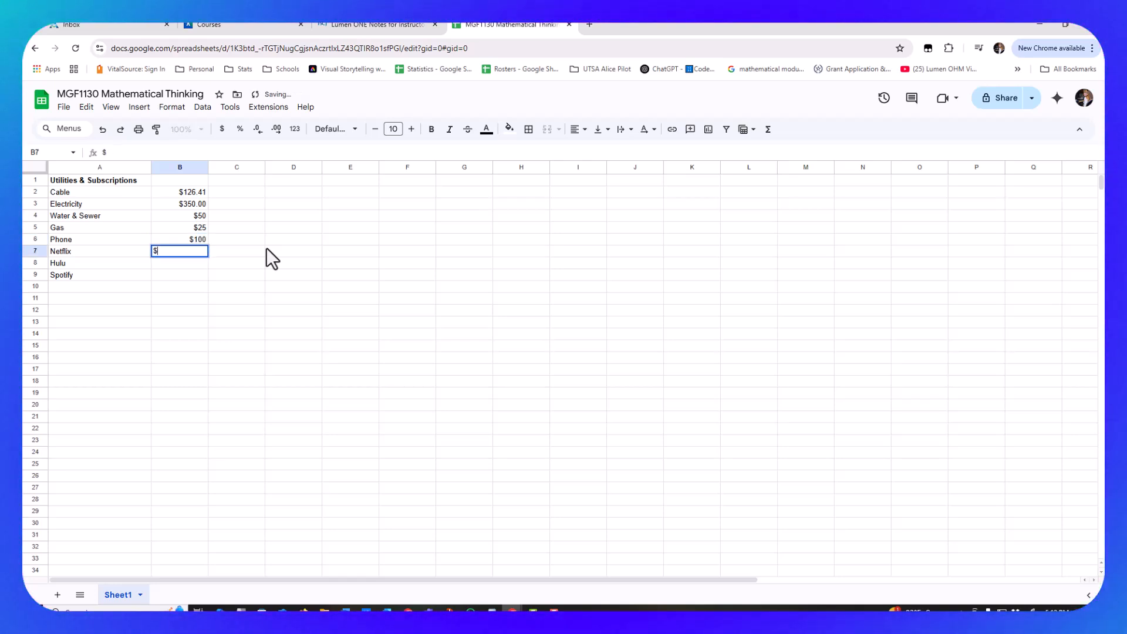
type("10")
key("Return")
type("$20")
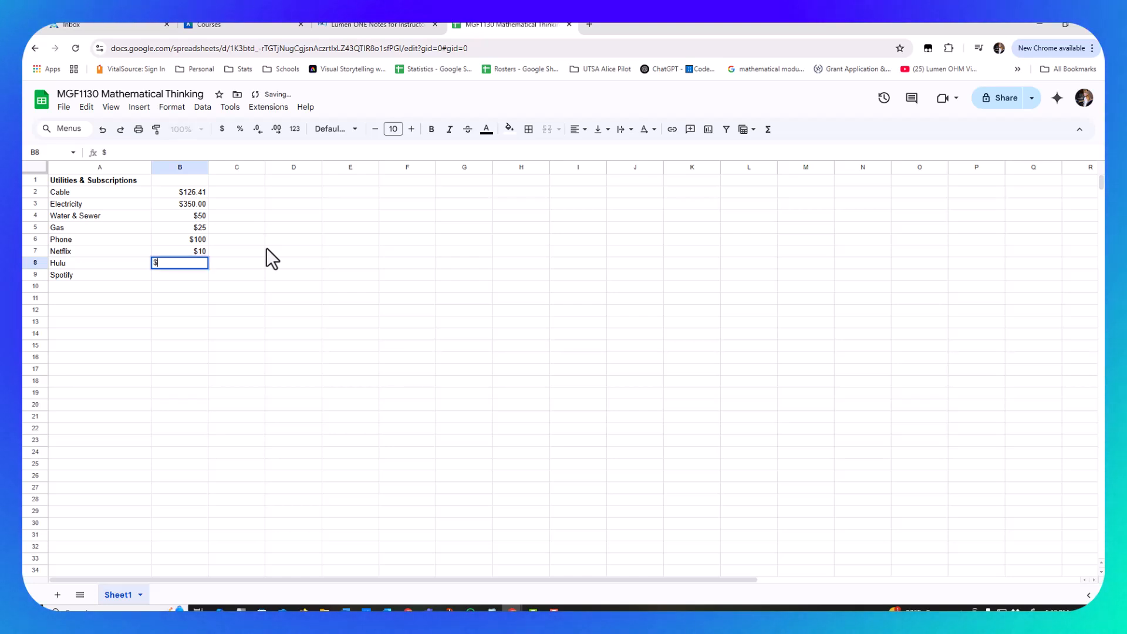
key("Return")
type("$10")
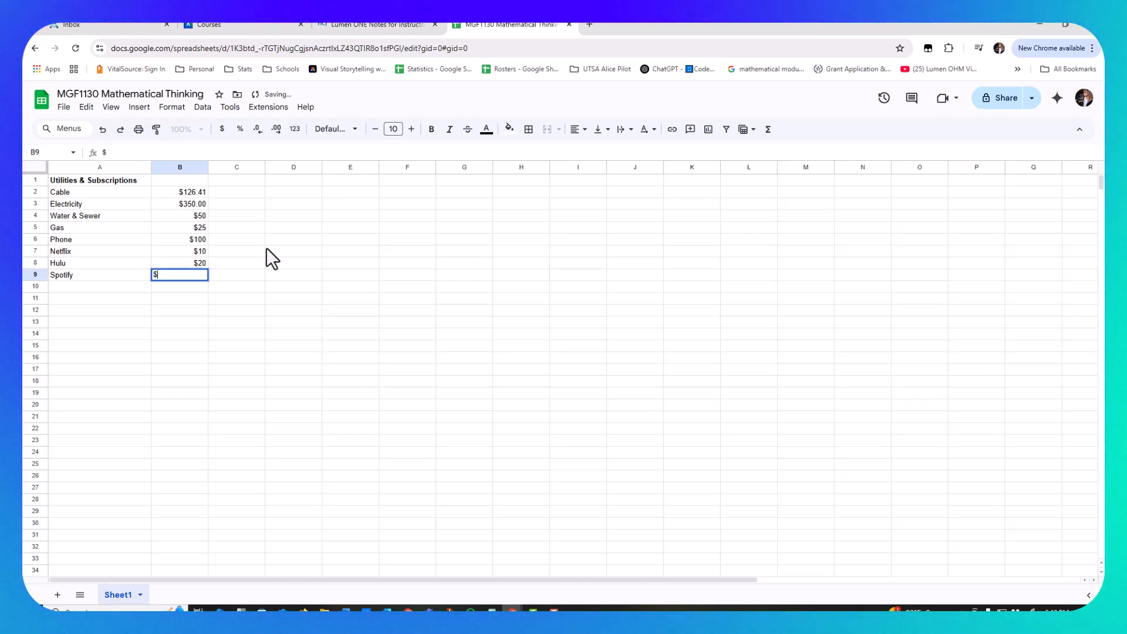
key("Return")
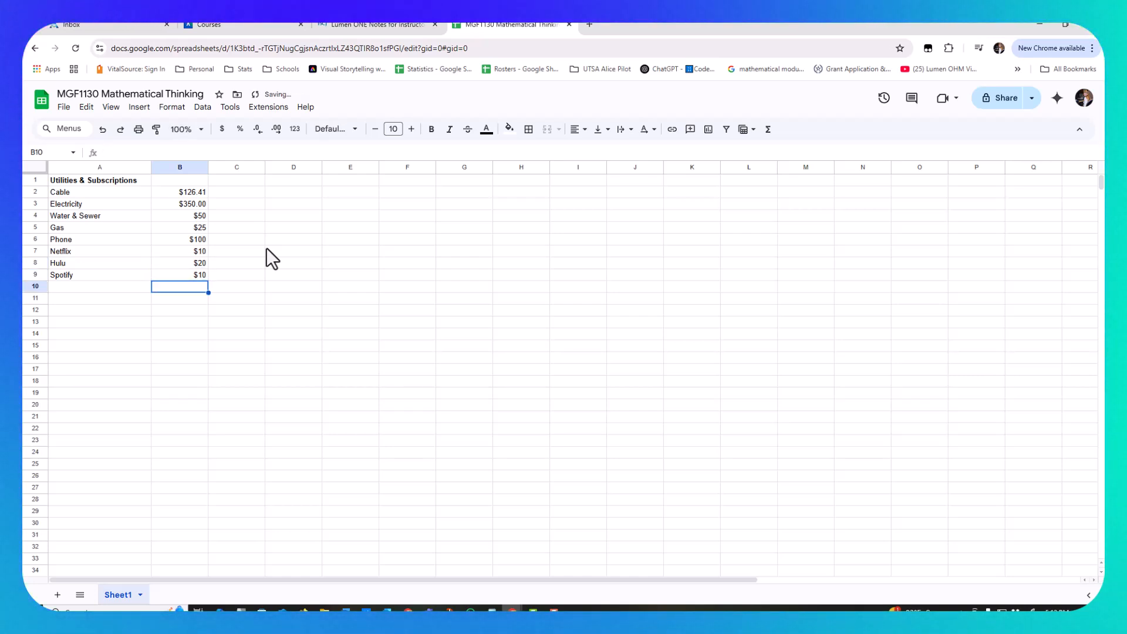
left_click(181, 193)
left_click(188, 275)
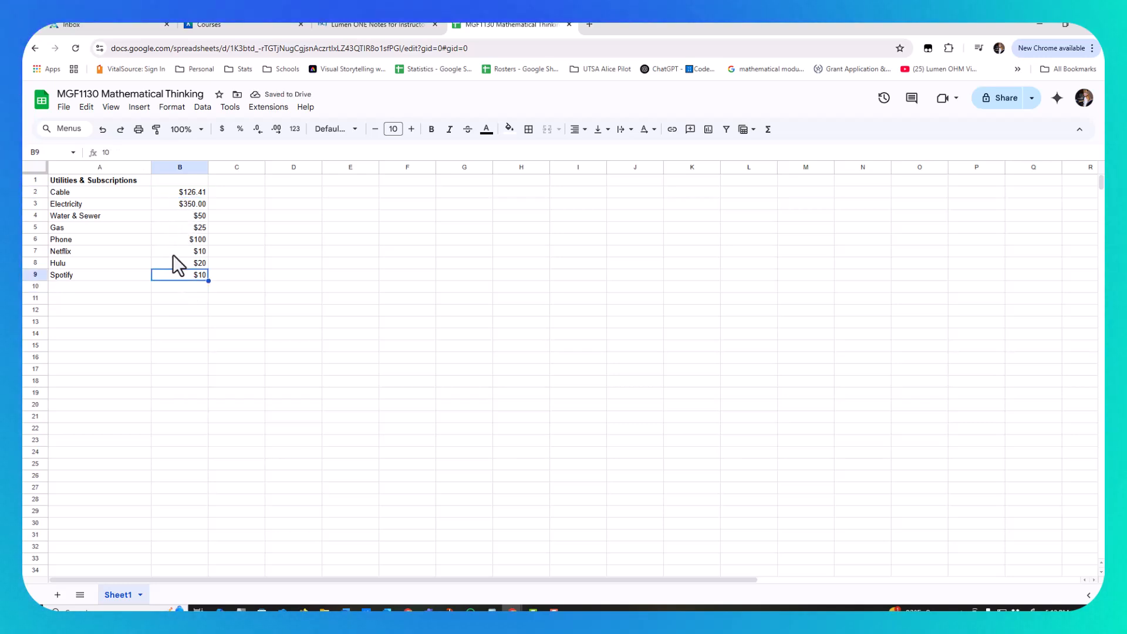
left_click(173, 254)
left_click(181, 214)
left_click(187, 194)
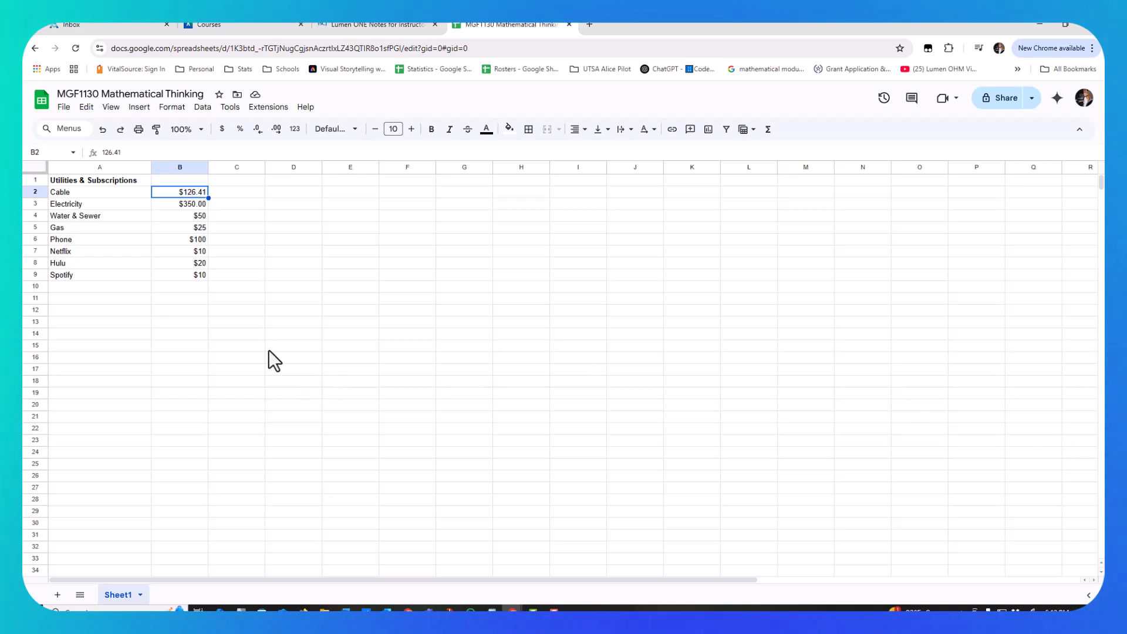
- Set the zoom level of the budget sheet to 200%
left_click(193, 300)
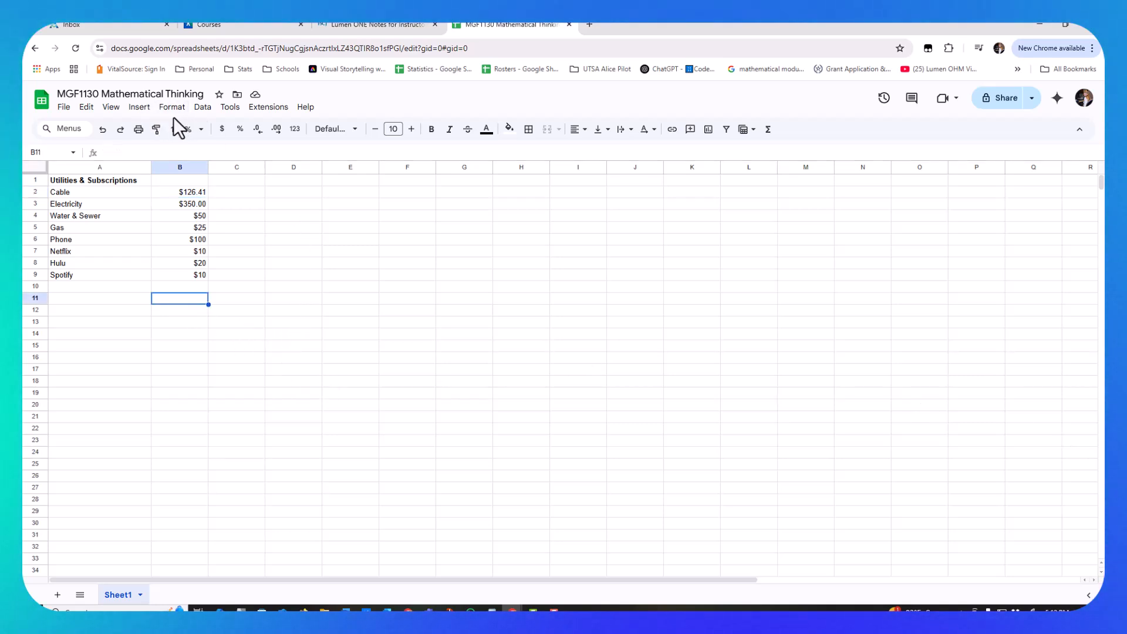
left_click(110, 108)
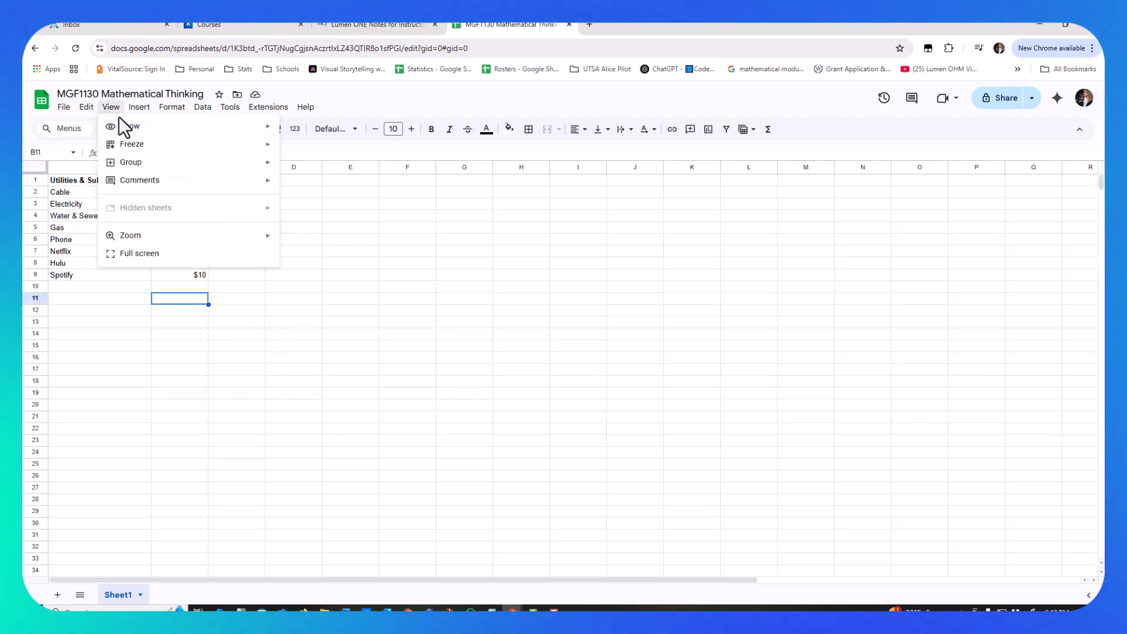
mouse_move(204, 237)
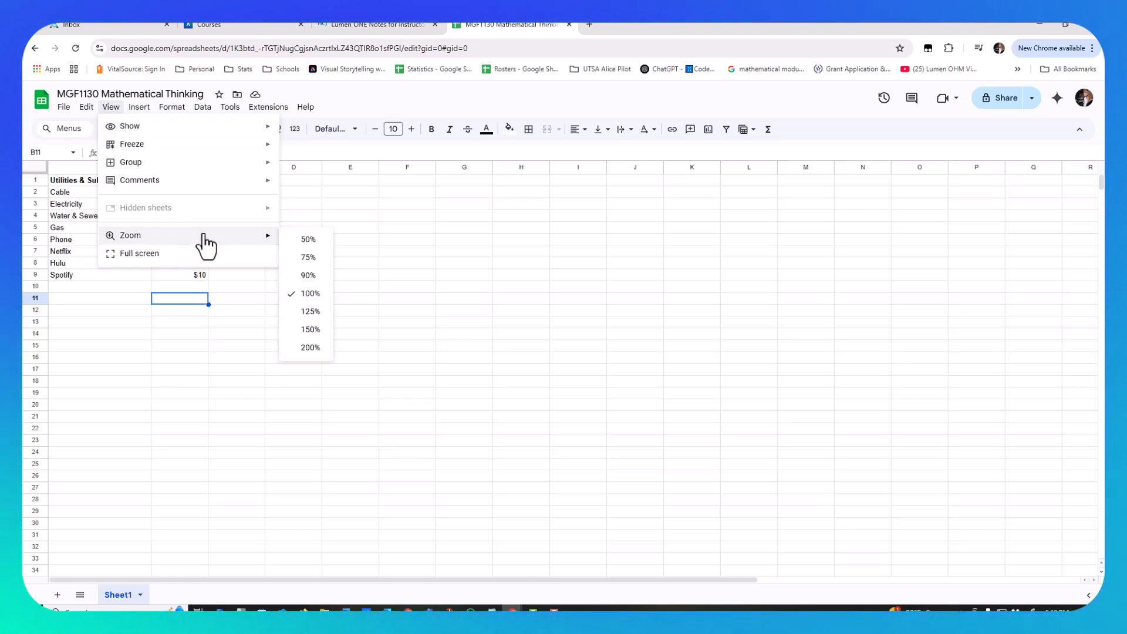
left_click(314, 348)
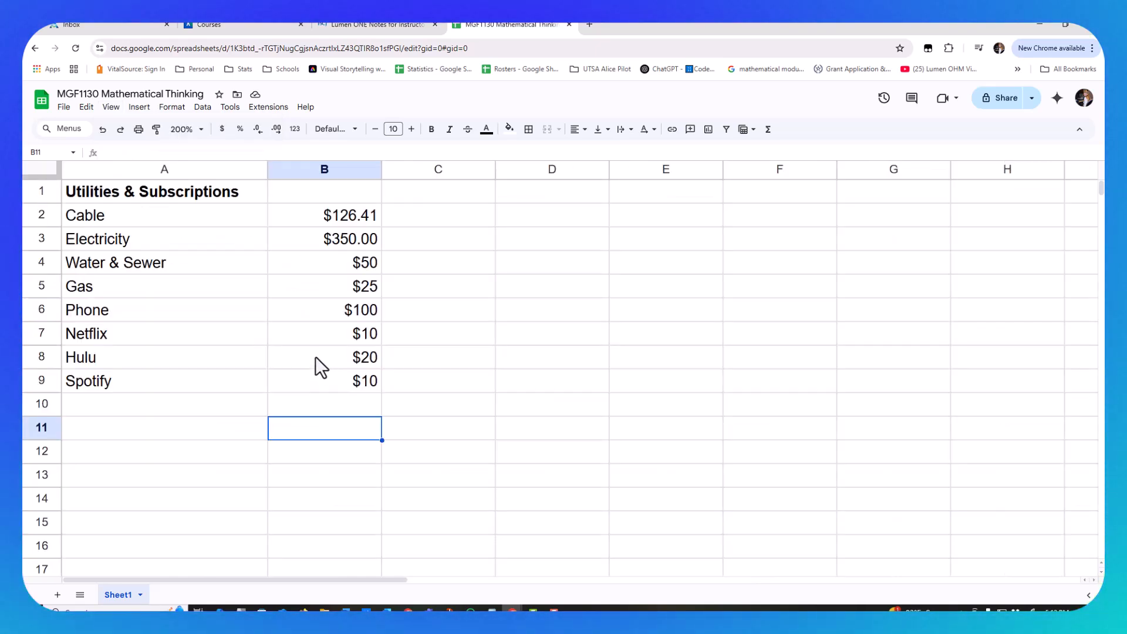
left_click(531, 382)
left_click(175, 435)
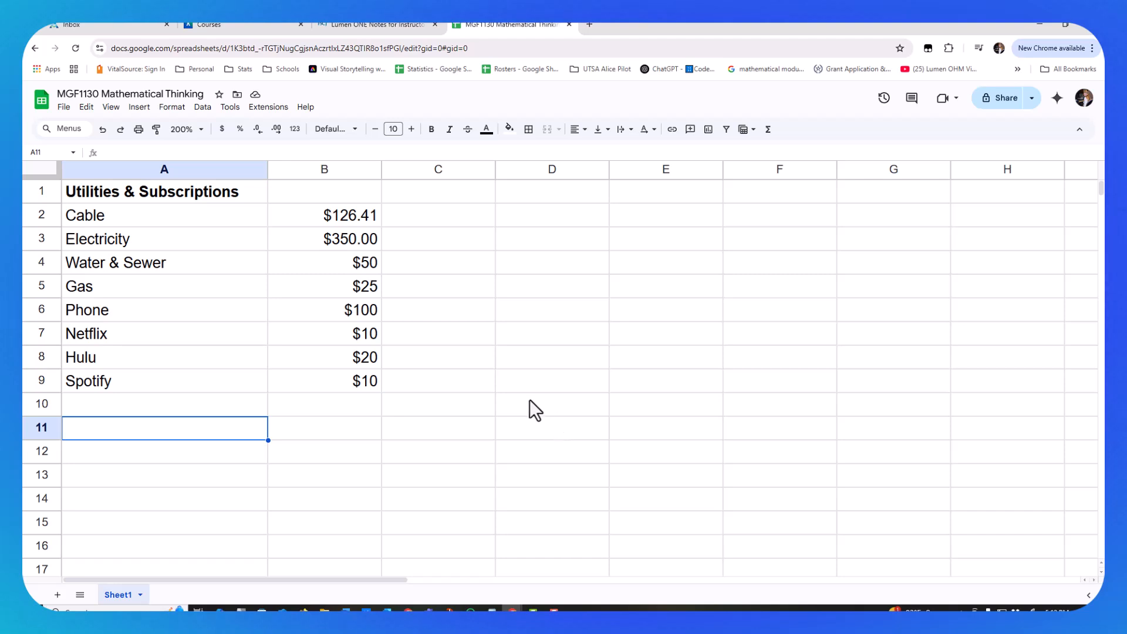
left_click(345, 221)
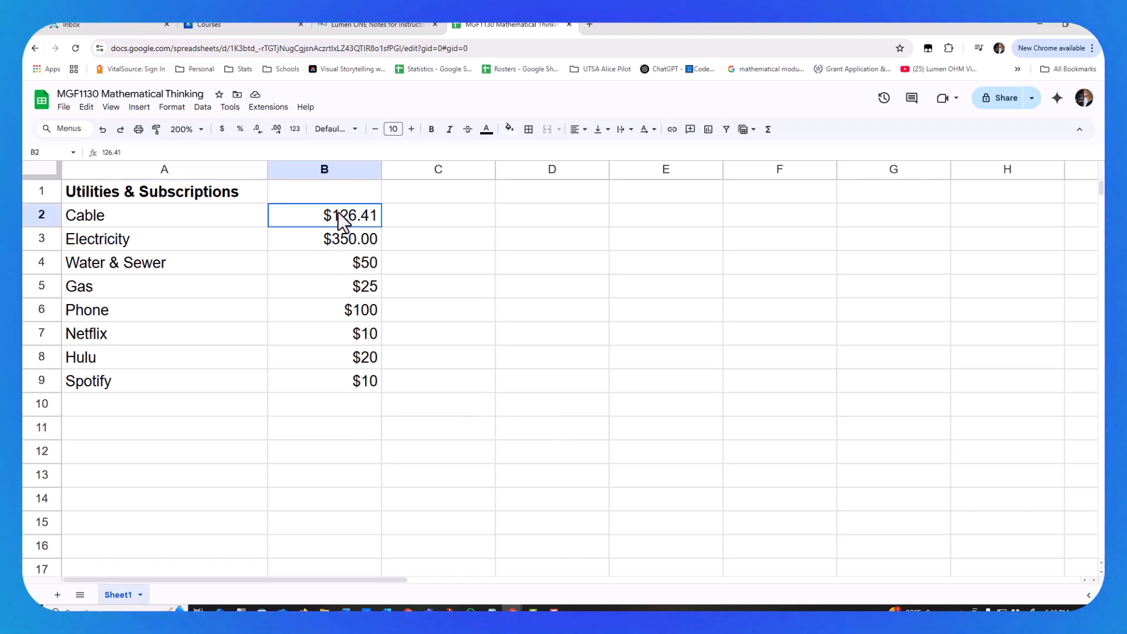
- Enter the label Total in cell A11, leaving a blank row below the list, and make it bold
left_click(330, 433)
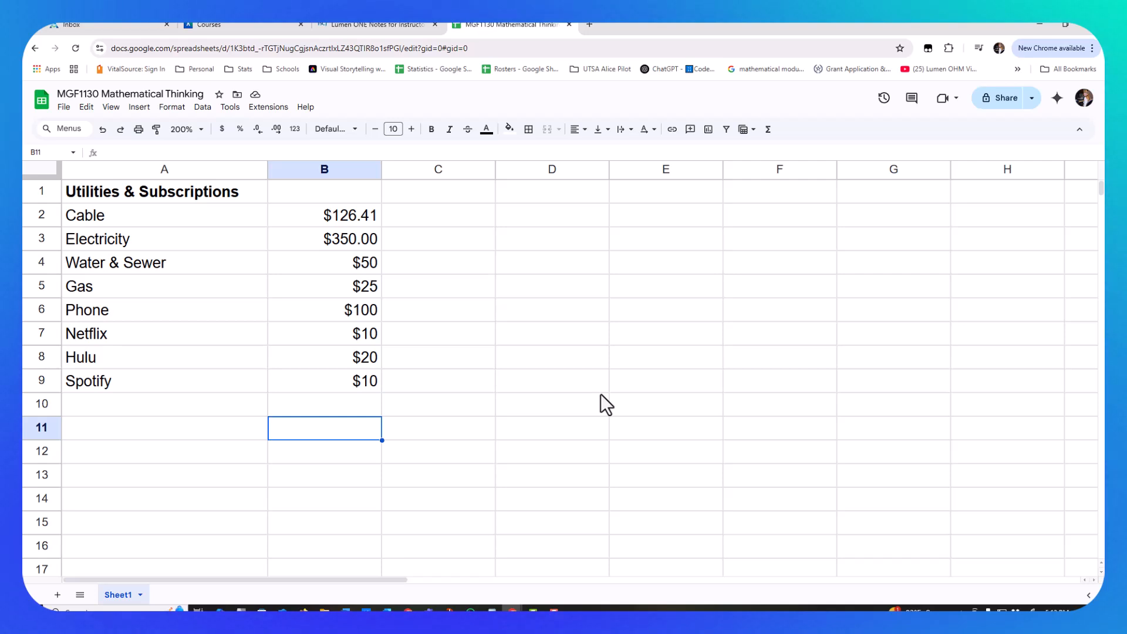
key("Left")
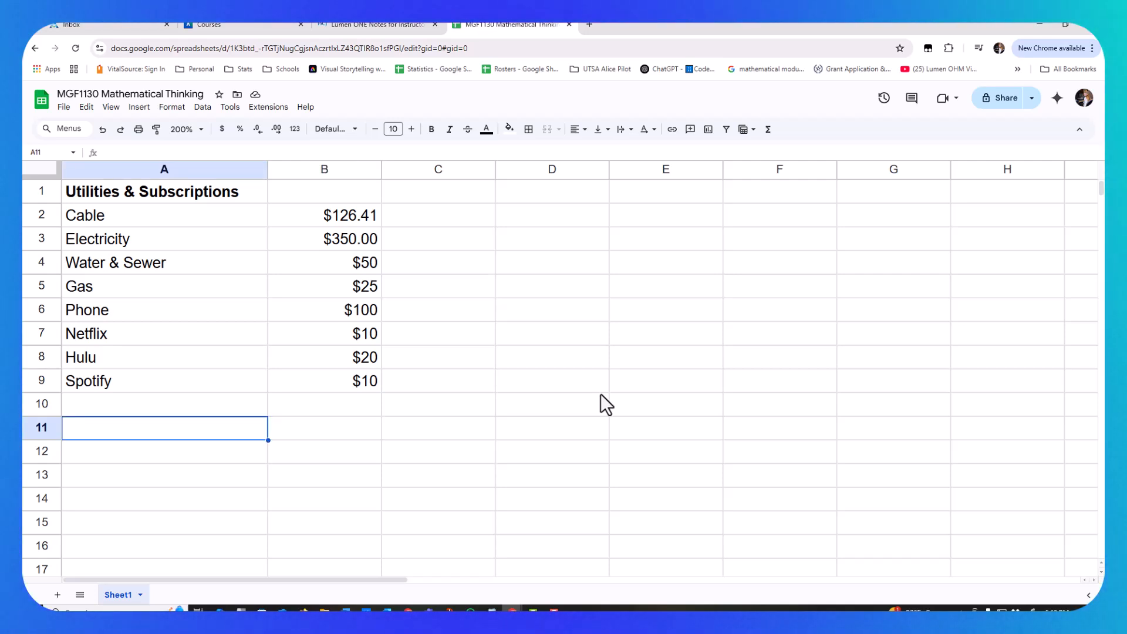
type("Total")
key("Return")
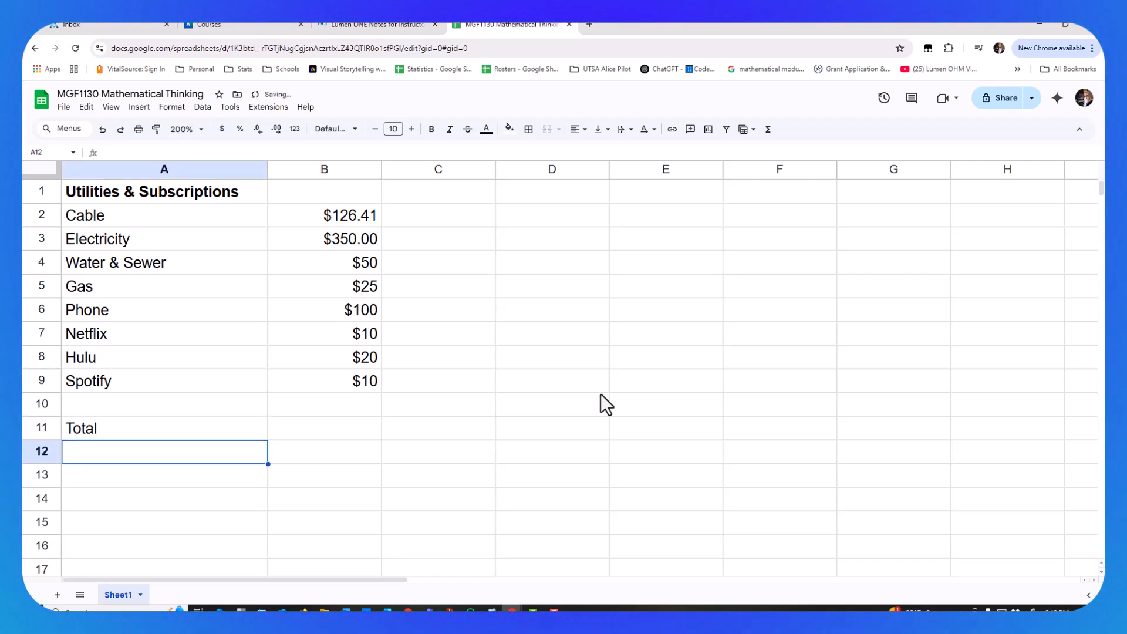
left_click(132, 432)
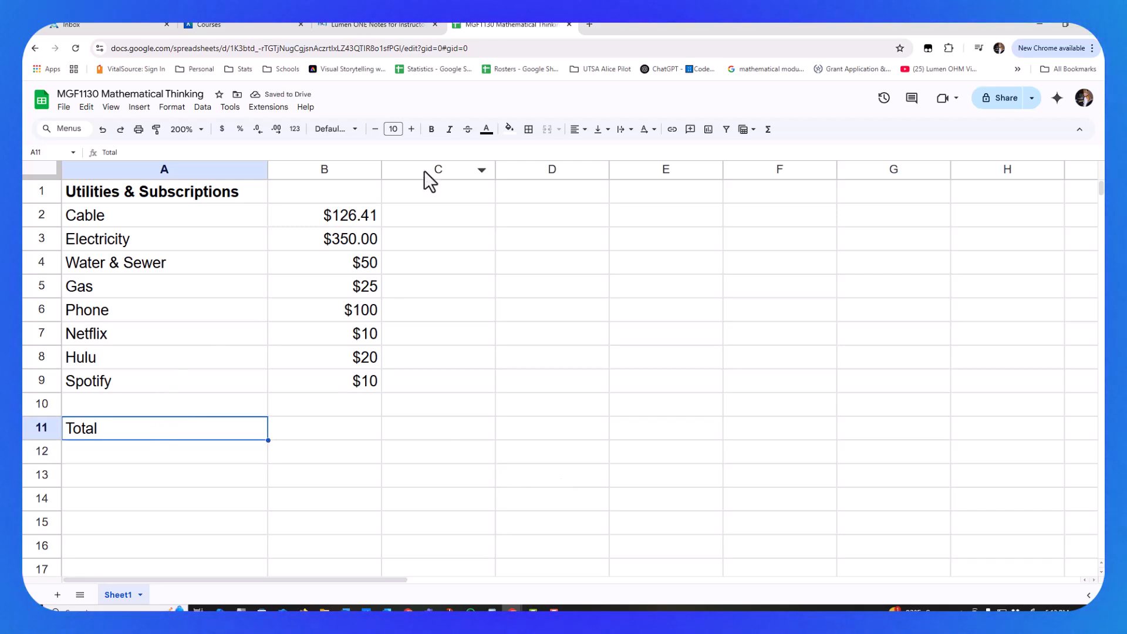
left_click(431, 129)
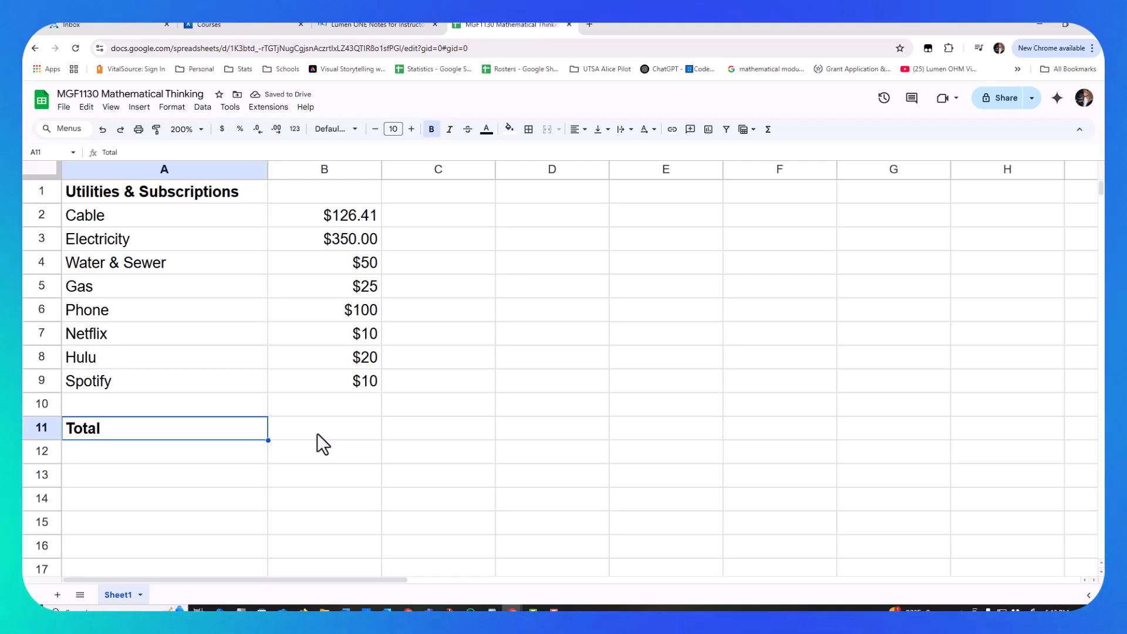
- Fill the Total row cells A11:B11 with yellow
left_click(301, 434, "shift")
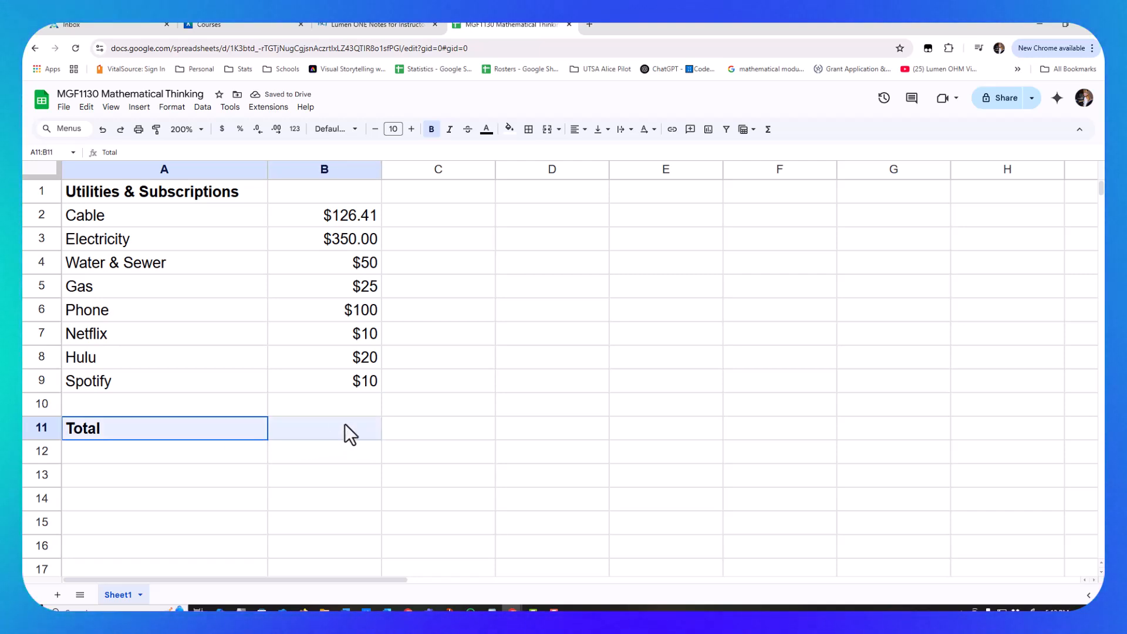
left_click(509, 130)
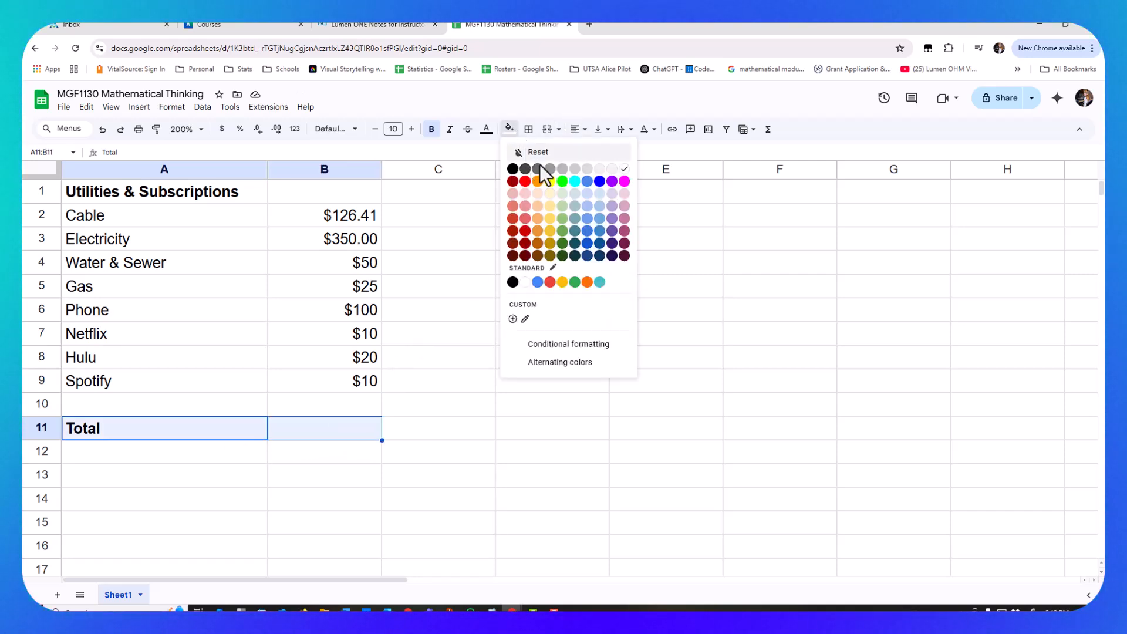
left_click(548, 183)
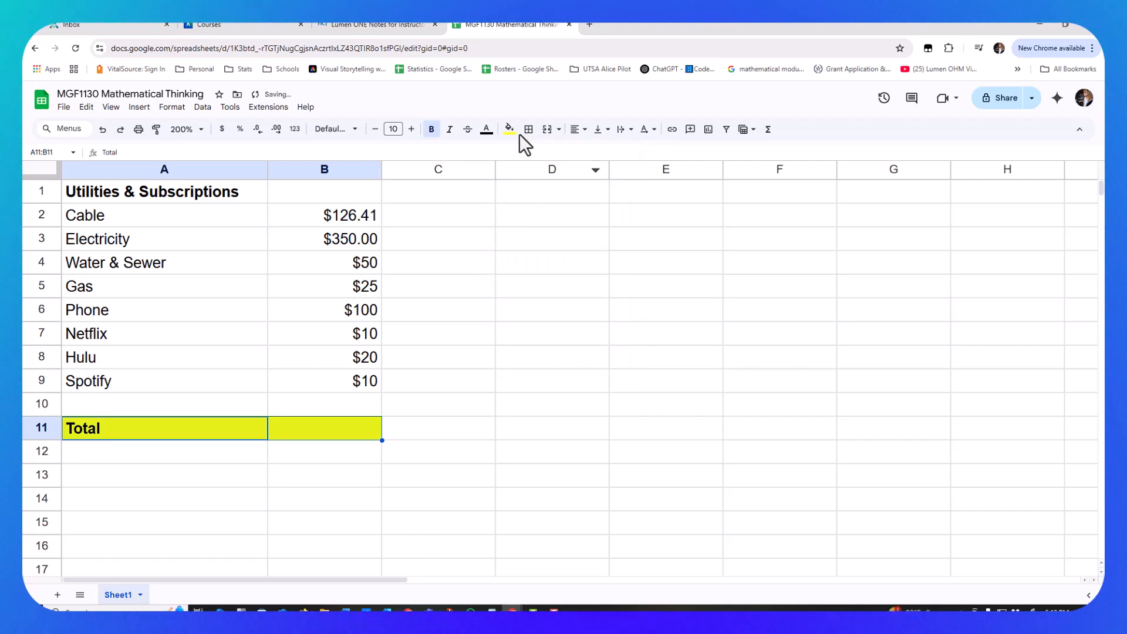
- Add up the costs in cell B11 with the formula =SUM(B2:B9)
left_click(311, 436)
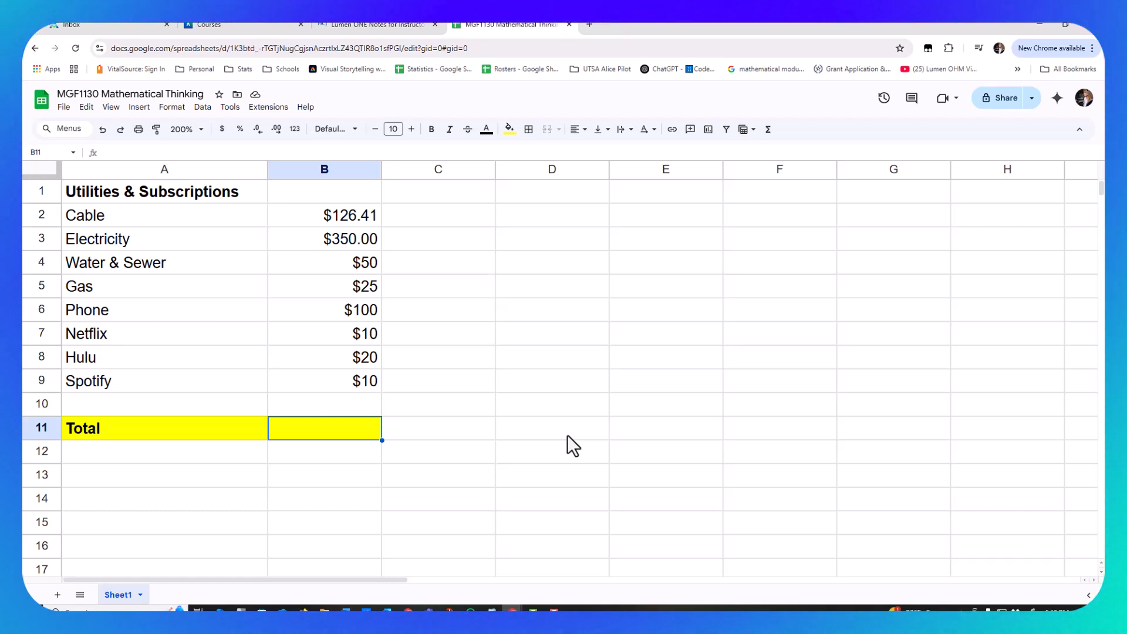
type("=")
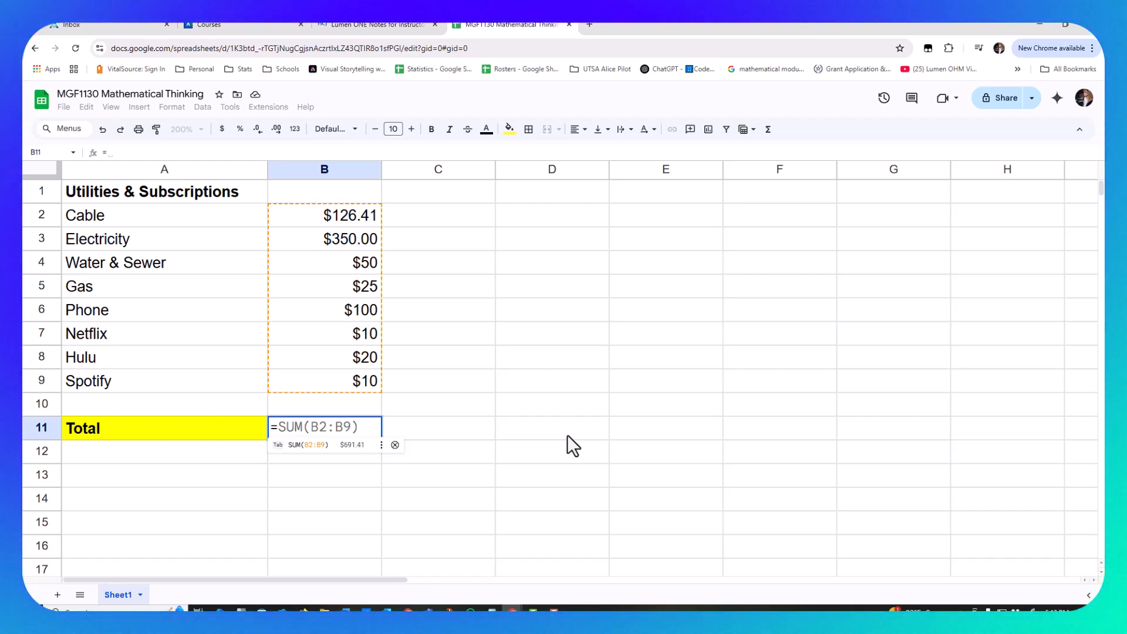
type("SUM")
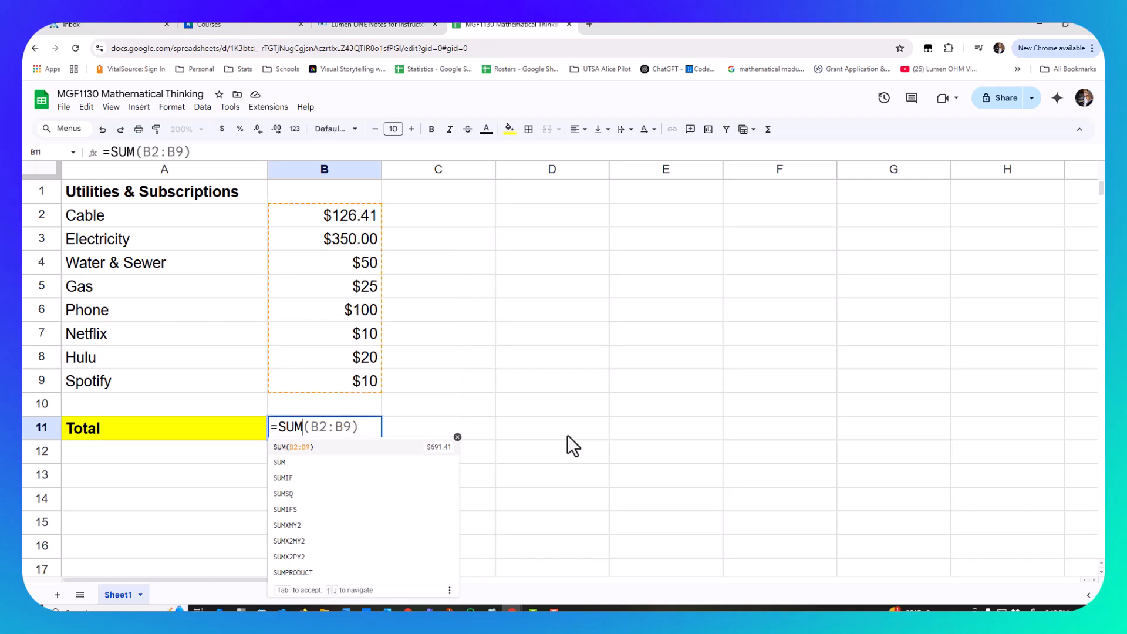
type("(")
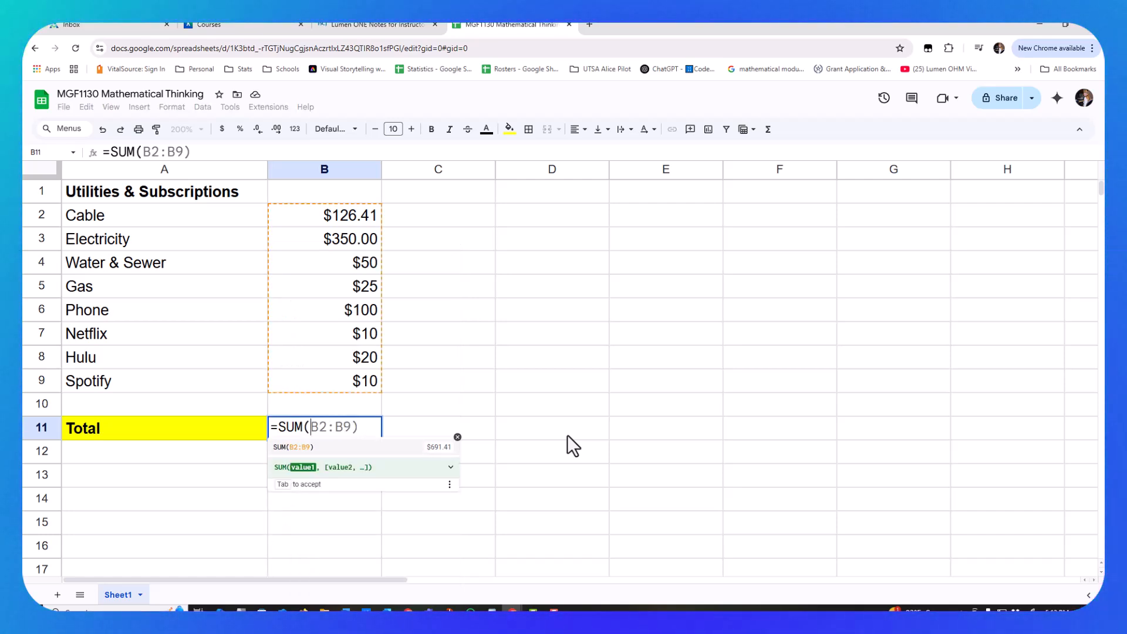
type("B")
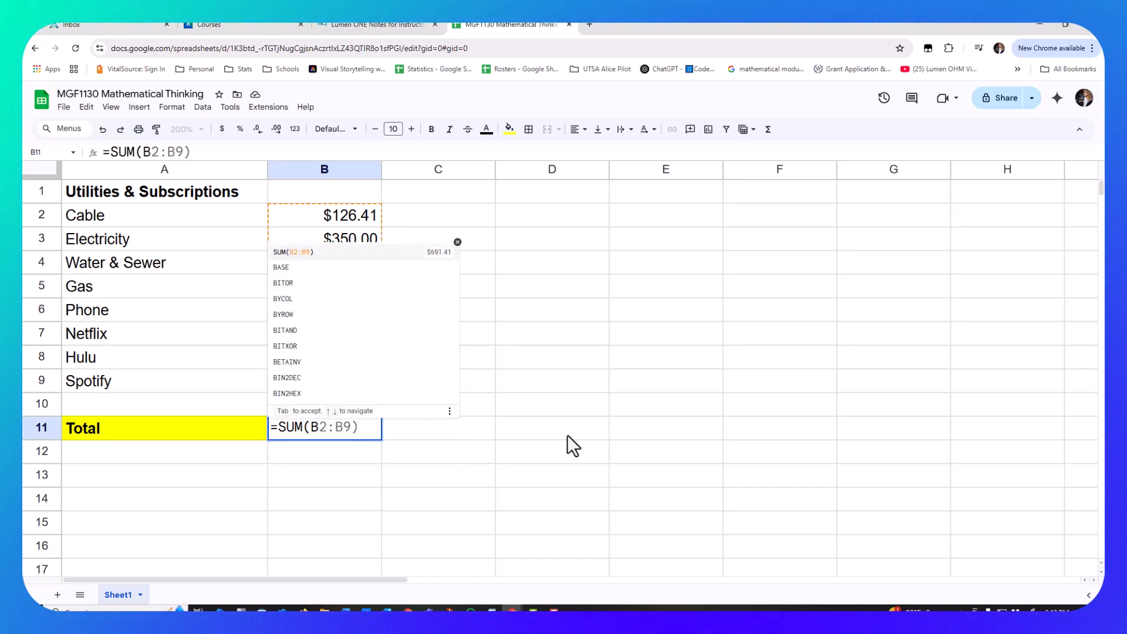
type("2:")
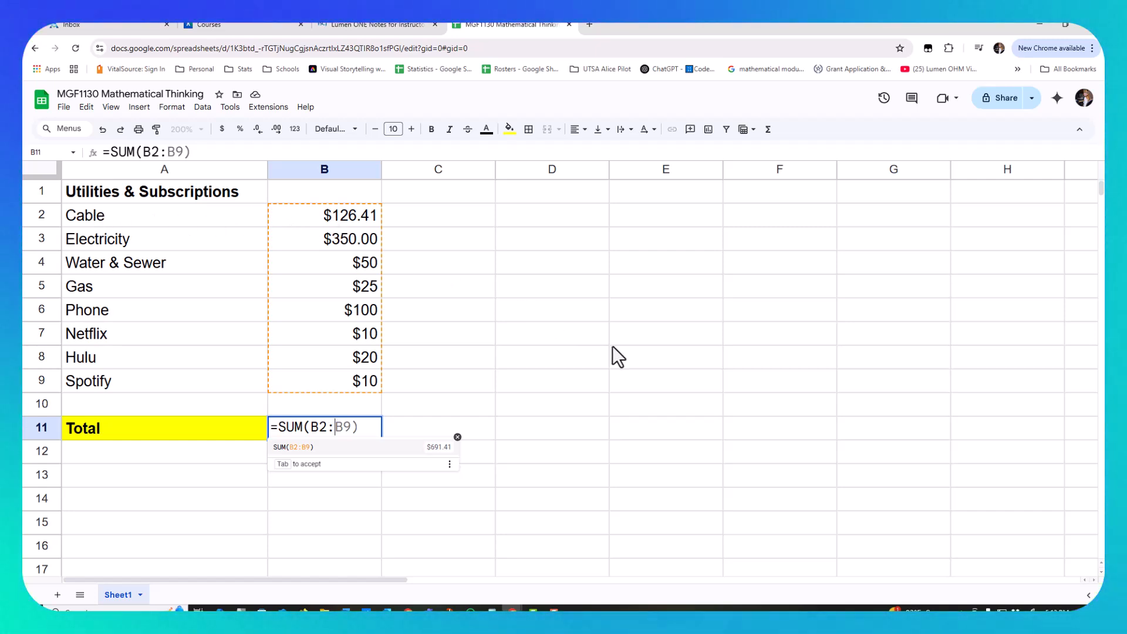
type("B9)")
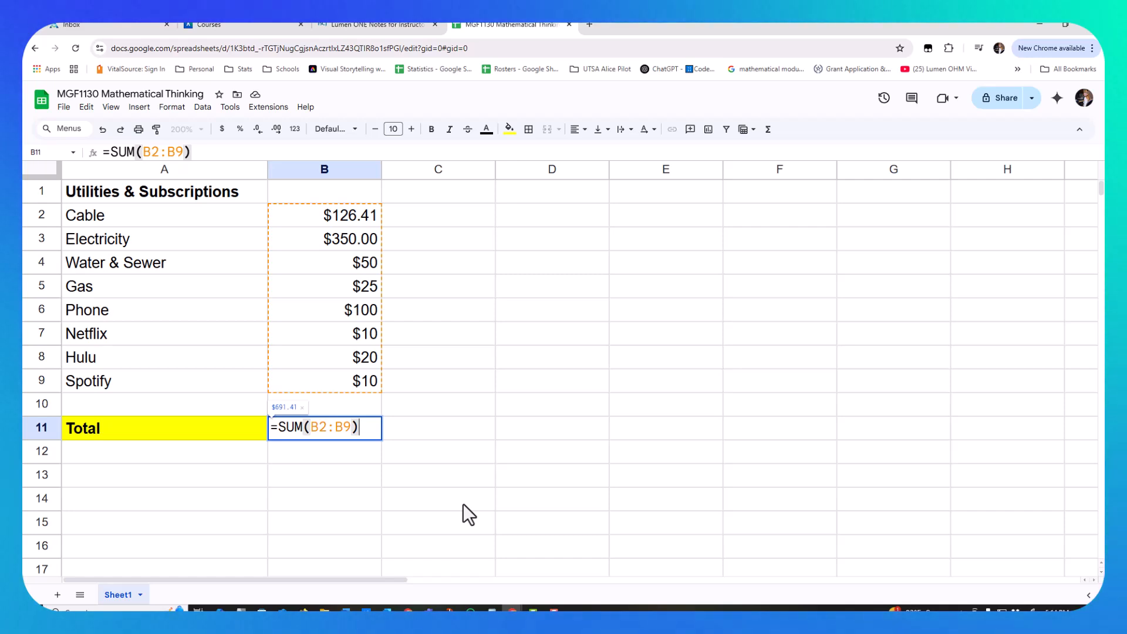
key("Return")
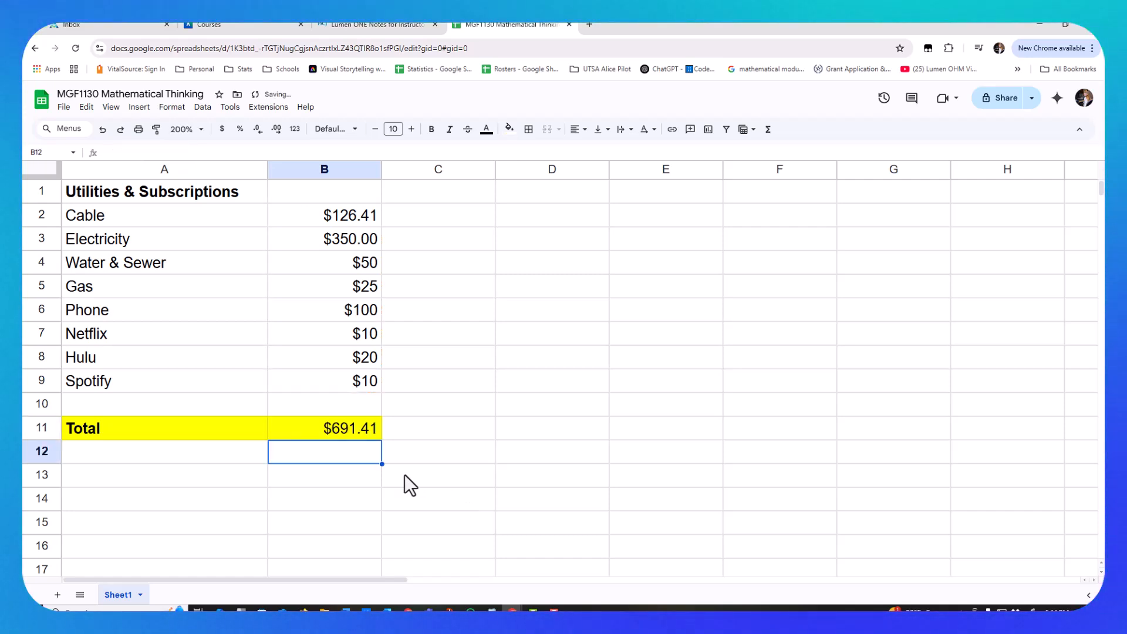
- Set the Cable cost in B2 to $150 and inspect the Total formula in B11 without editing it
left_click(350, 432)
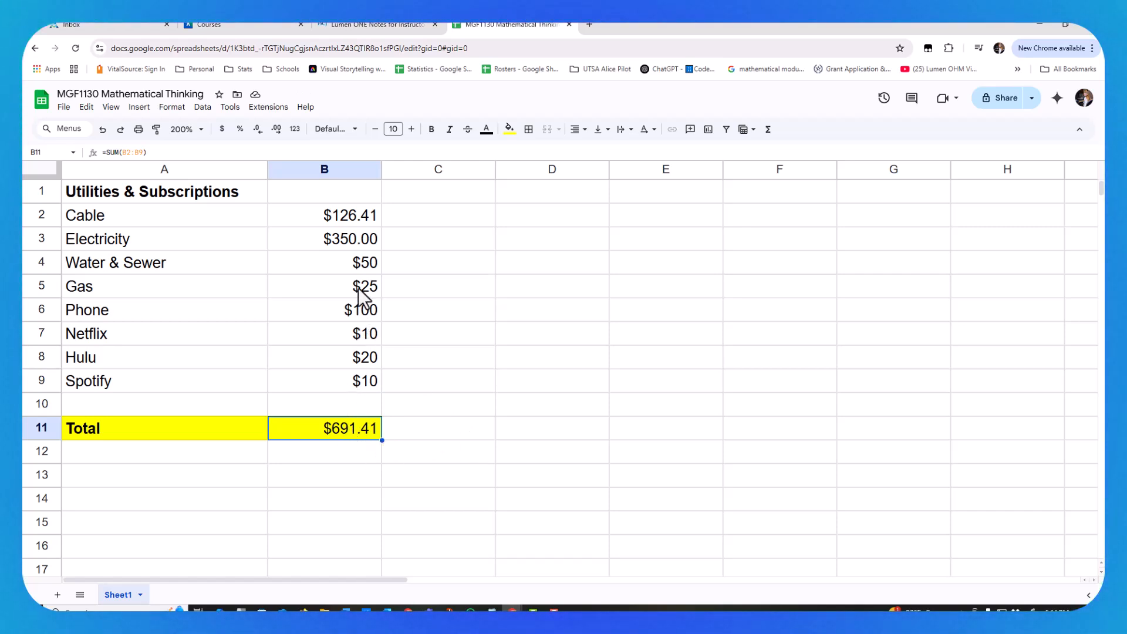
left_click(350, 219)
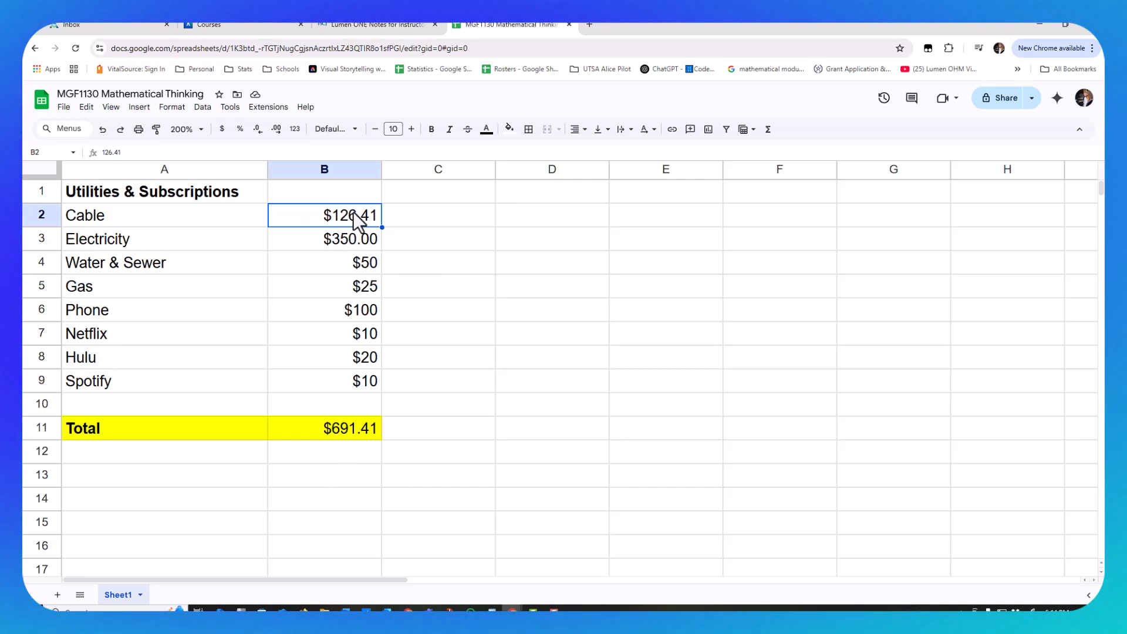
type("$15")
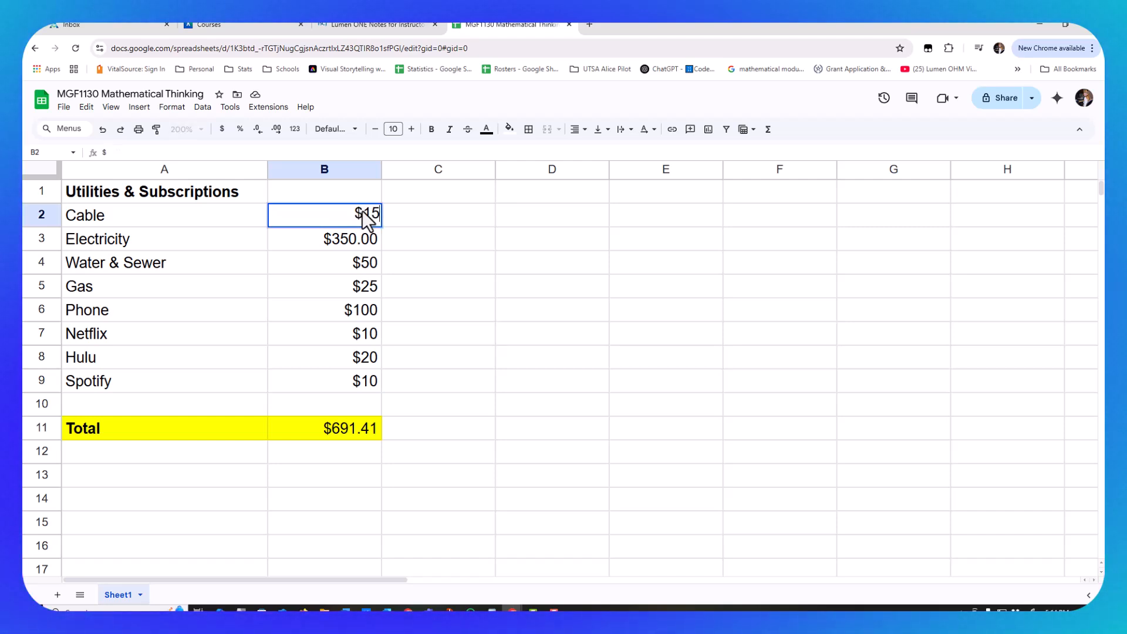
type("0")
key("Return")
left_click(340, 436)
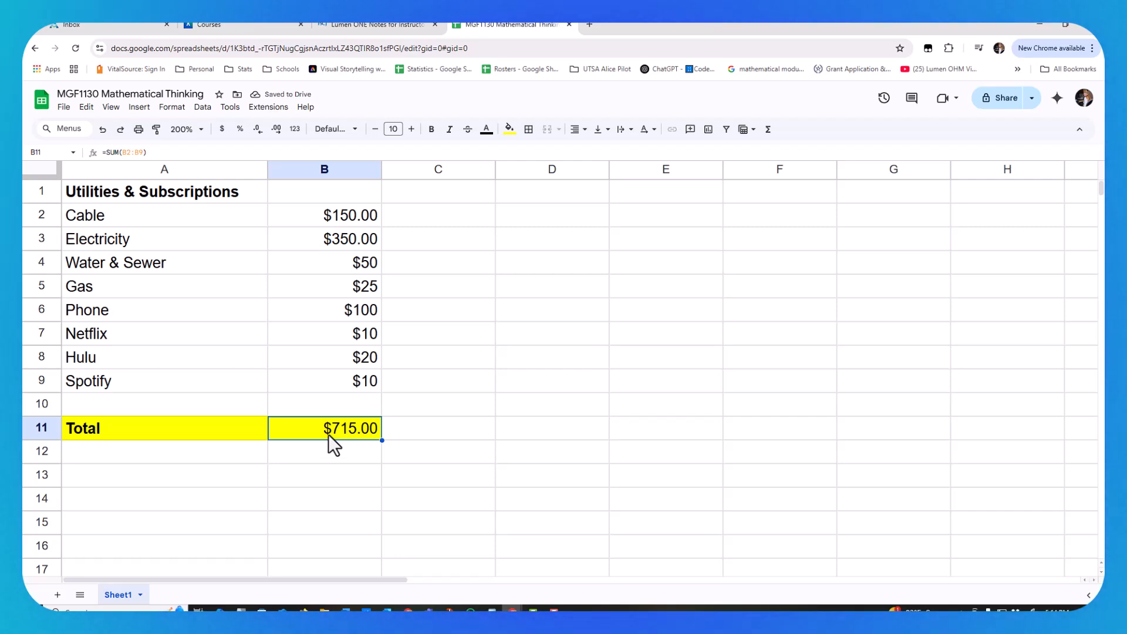
double_click(329, 434)
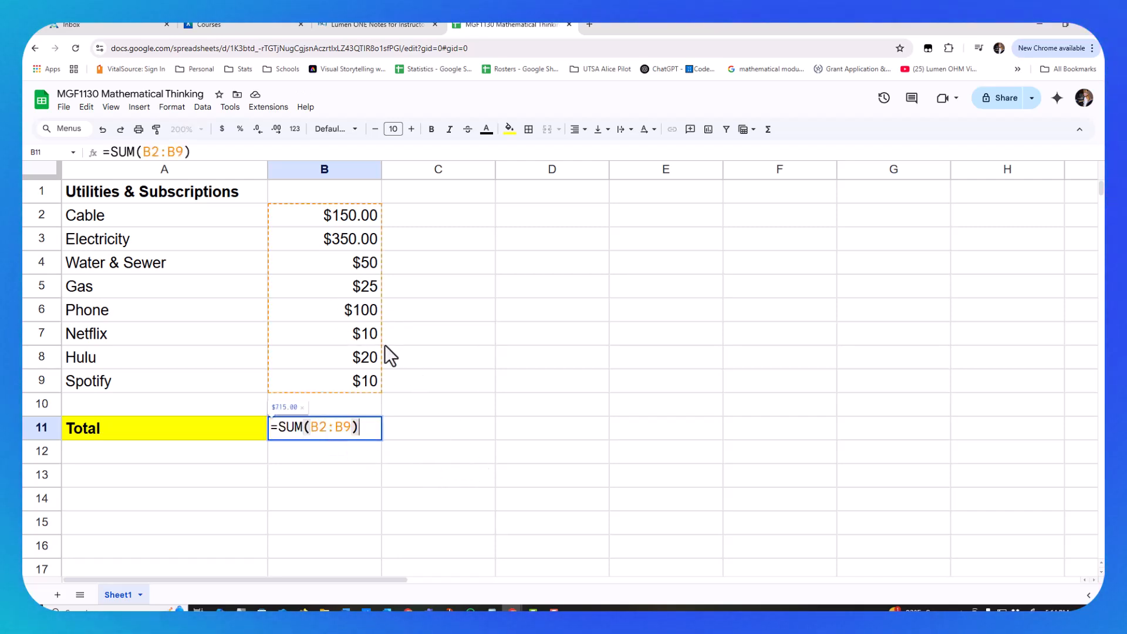
key("Escape")
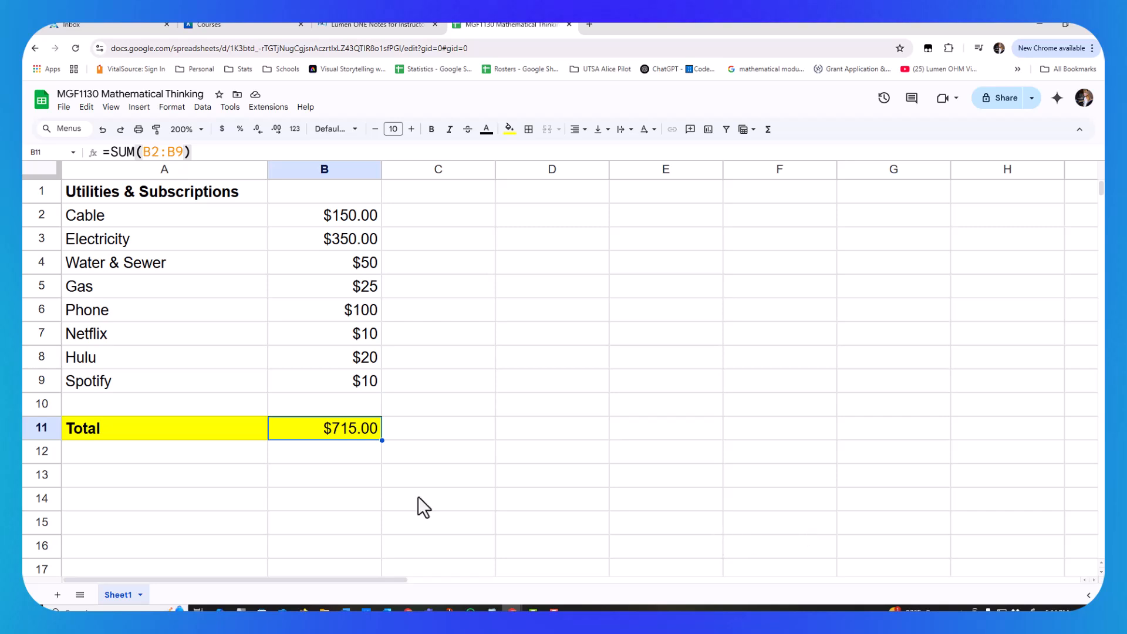
- Enter the label Average in cell A12, directly below Total
left_click(209, 462)
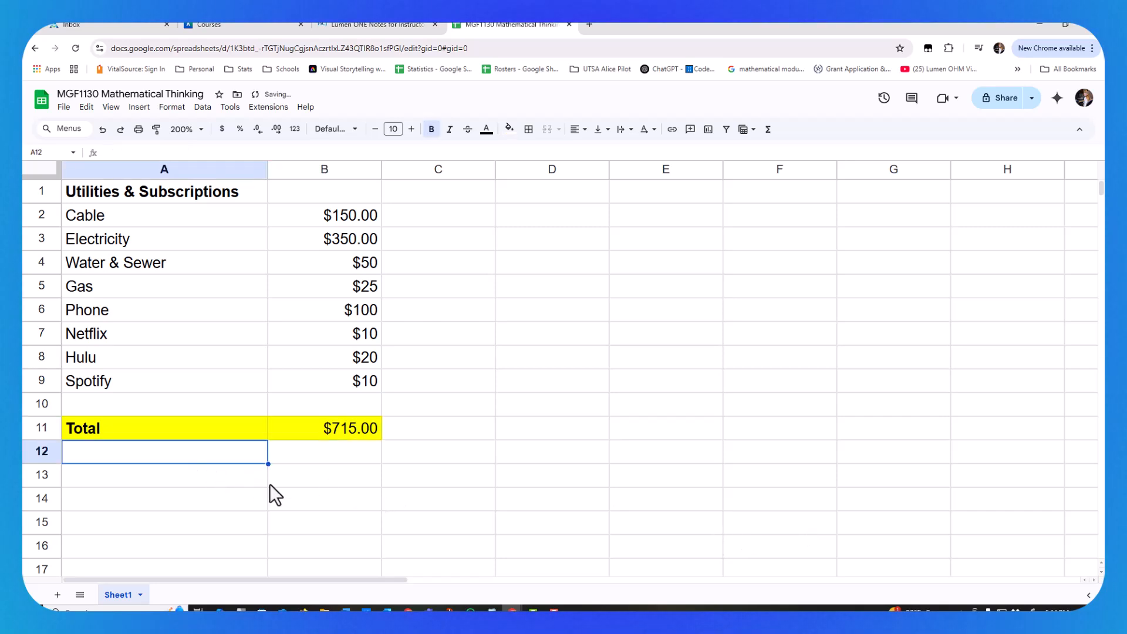
type("Average")
key("Tab")
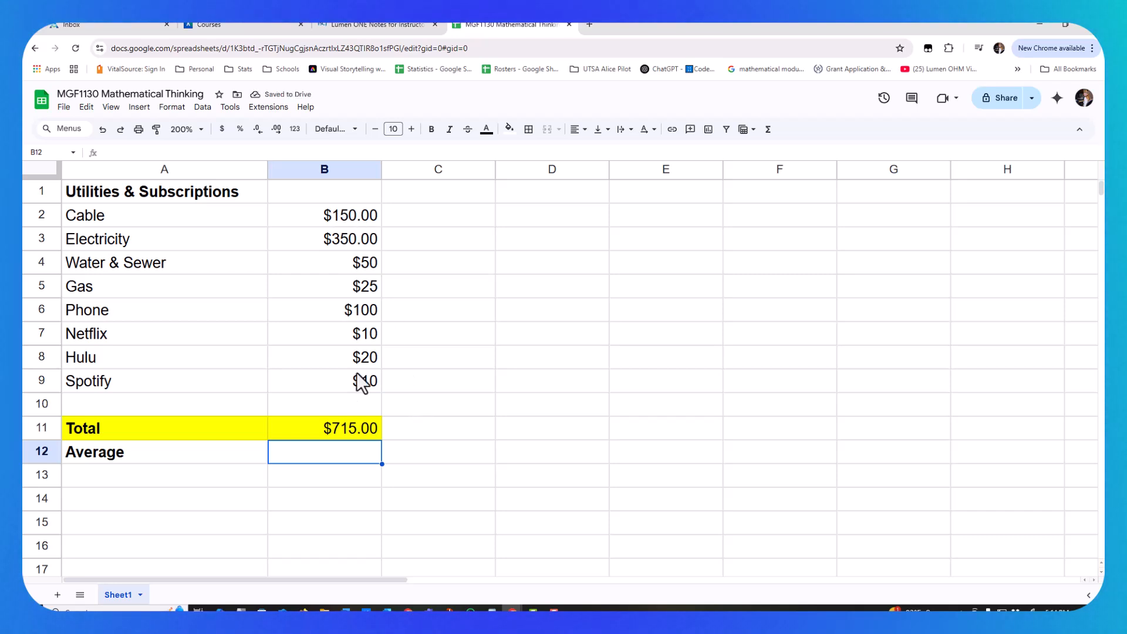
left_click(335, 437)
left_click(343, 452)
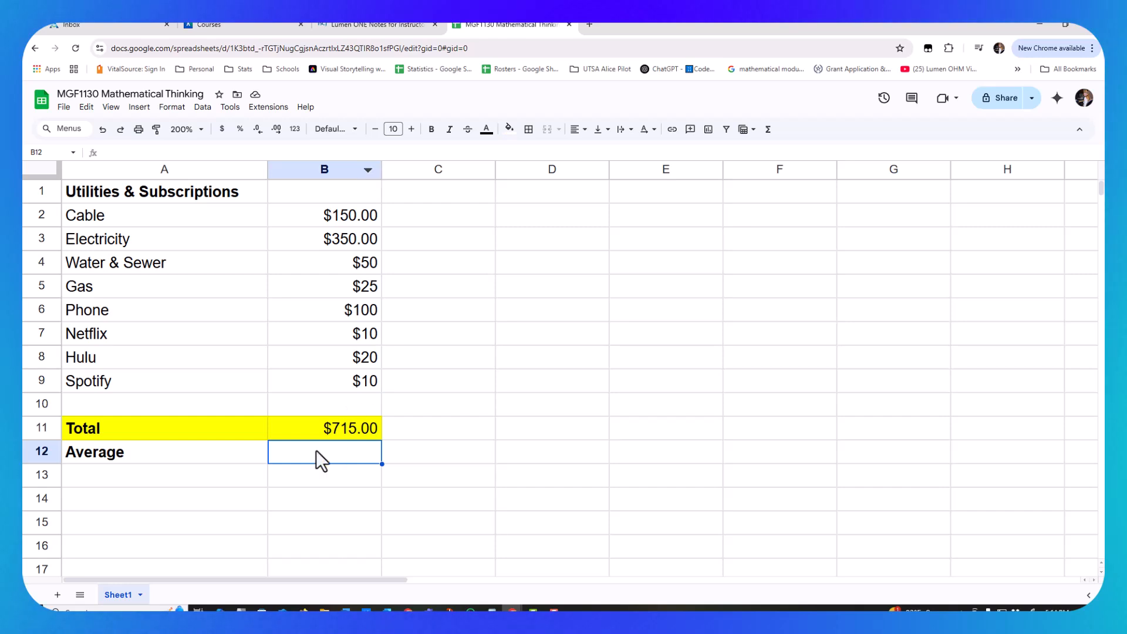
- Fill the Average row cells A12:B12 with yellow to match the Total row
left_click(176, 461)
left_click(280, 452, "shift")
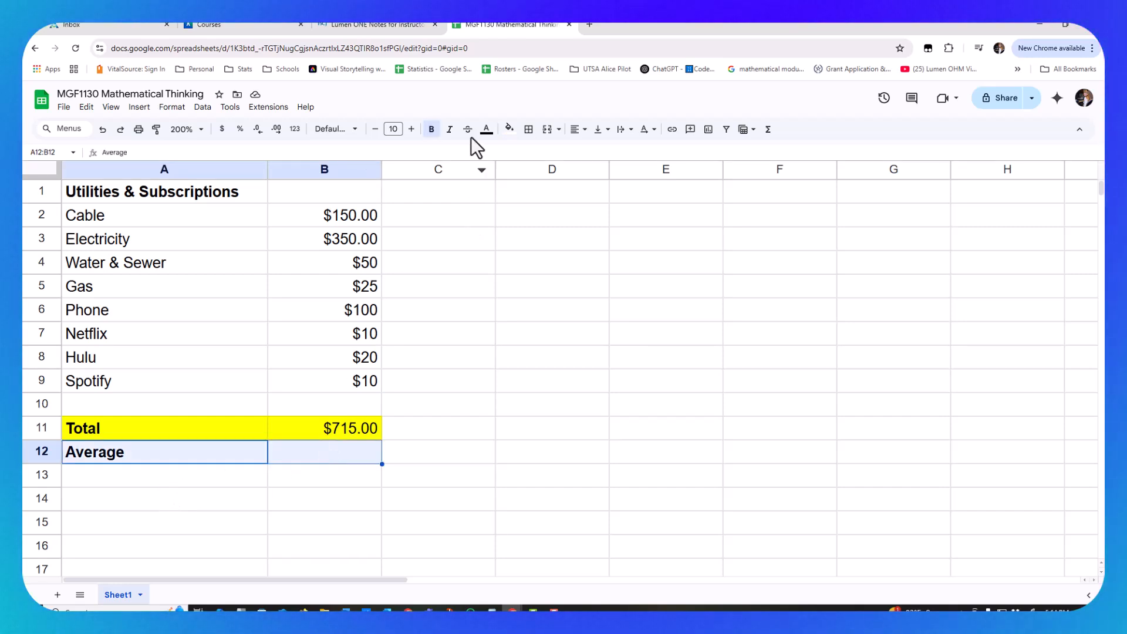
left_click(508, 129)
left_click(551, 182)
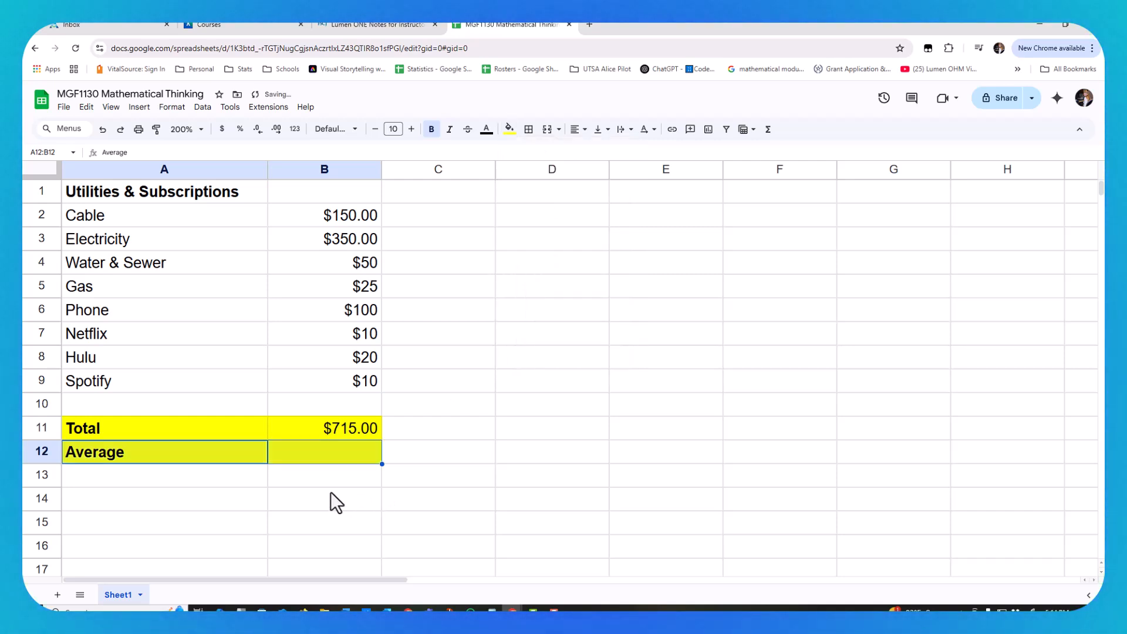
- Calculate the average cost in cell B12 with the formula =AVERAGE(B2:B9)
left_click(307, 456)
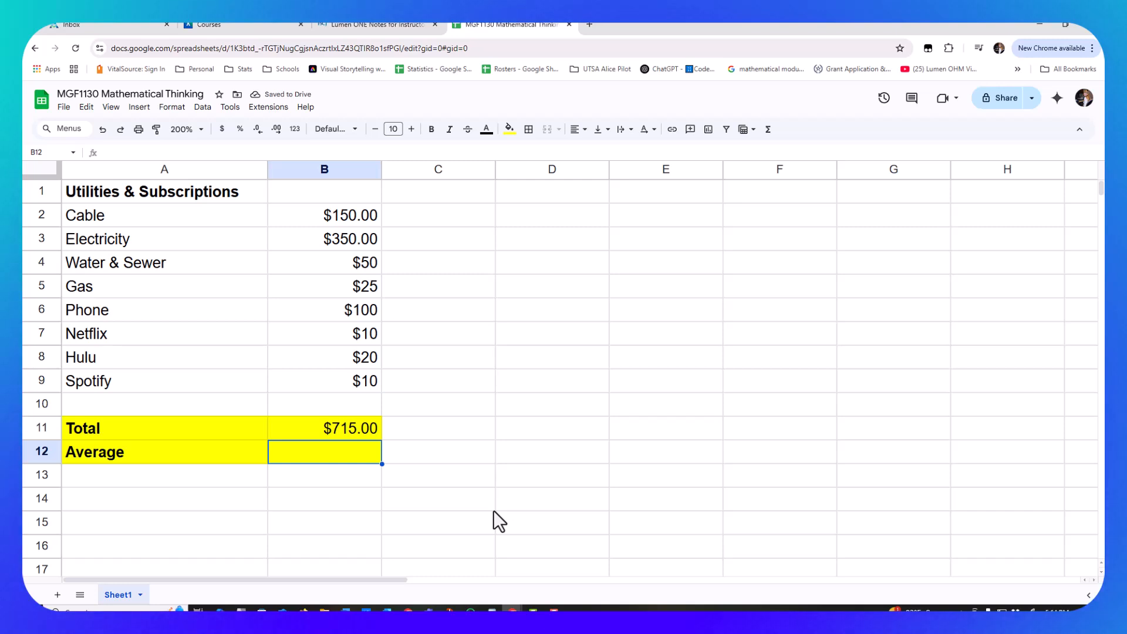
type("=")
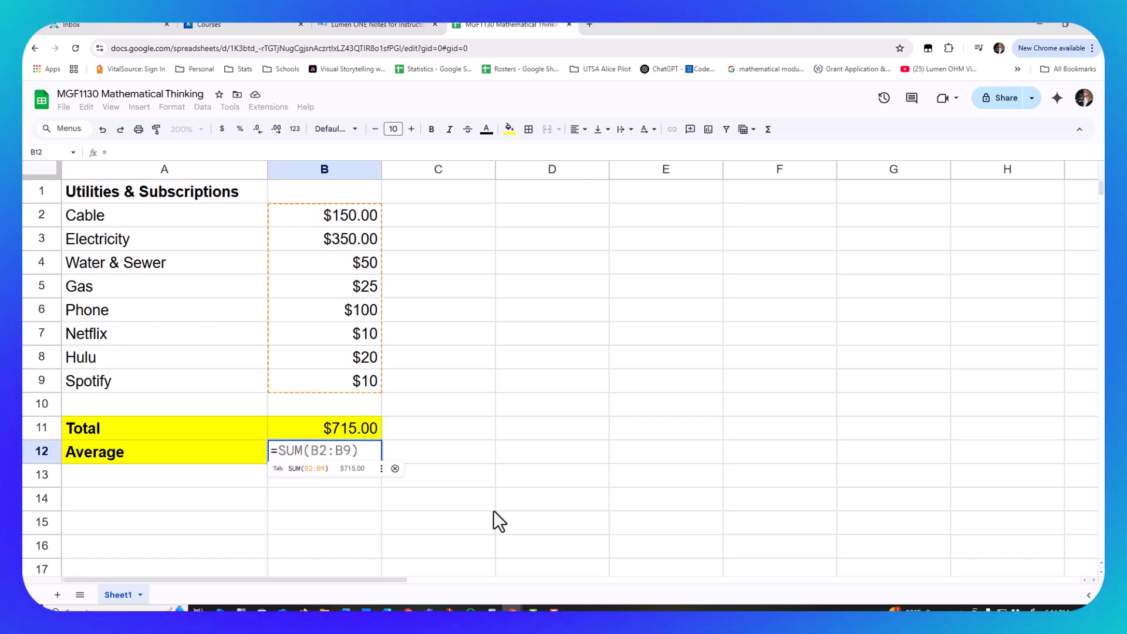
type("AVERAGE")
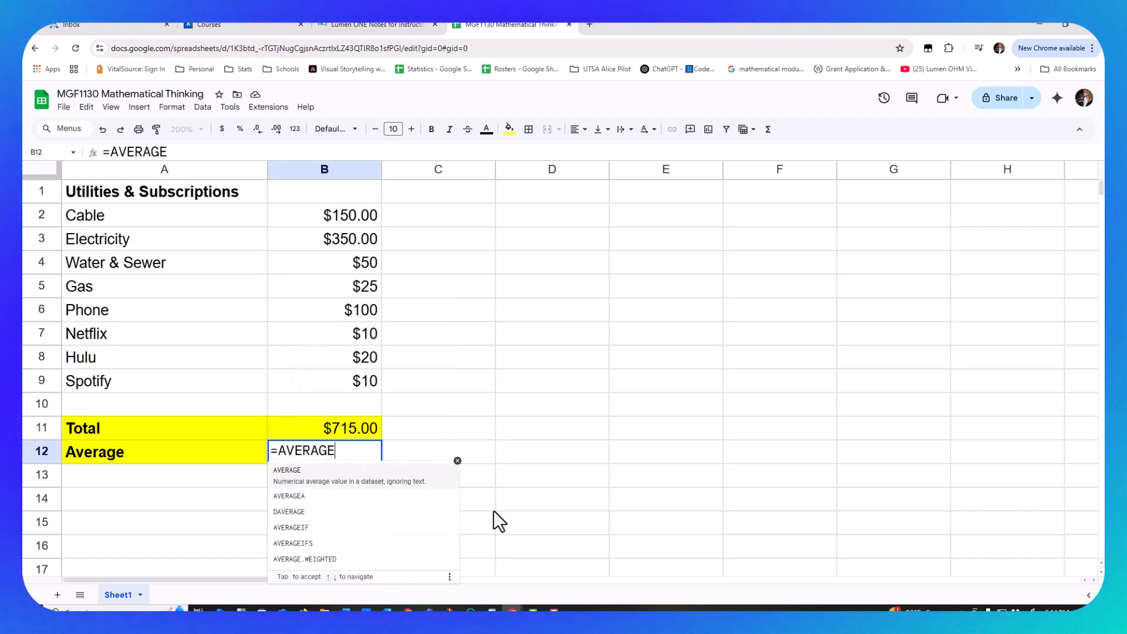
type("(")
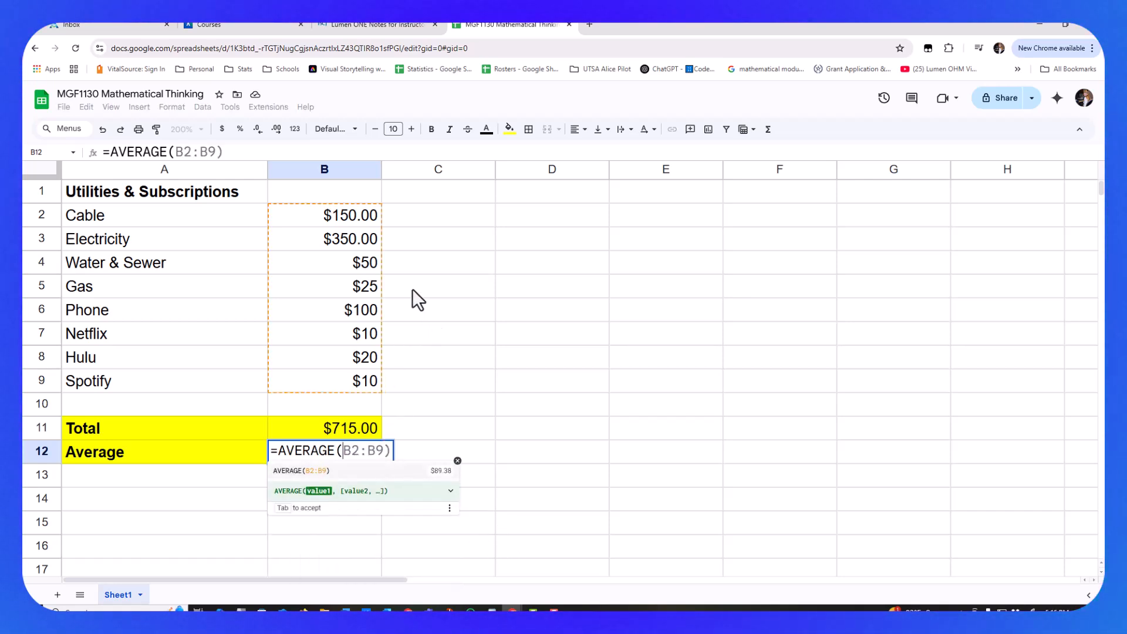
left_click(299, 215)
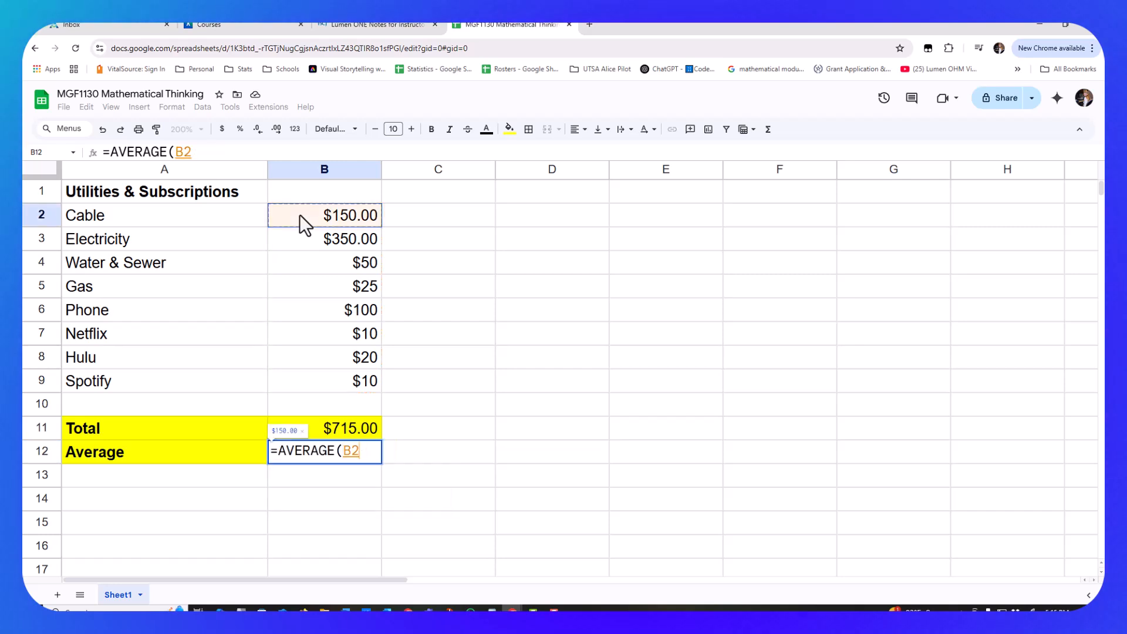
left_click_drag(297, 216, 324, 382)
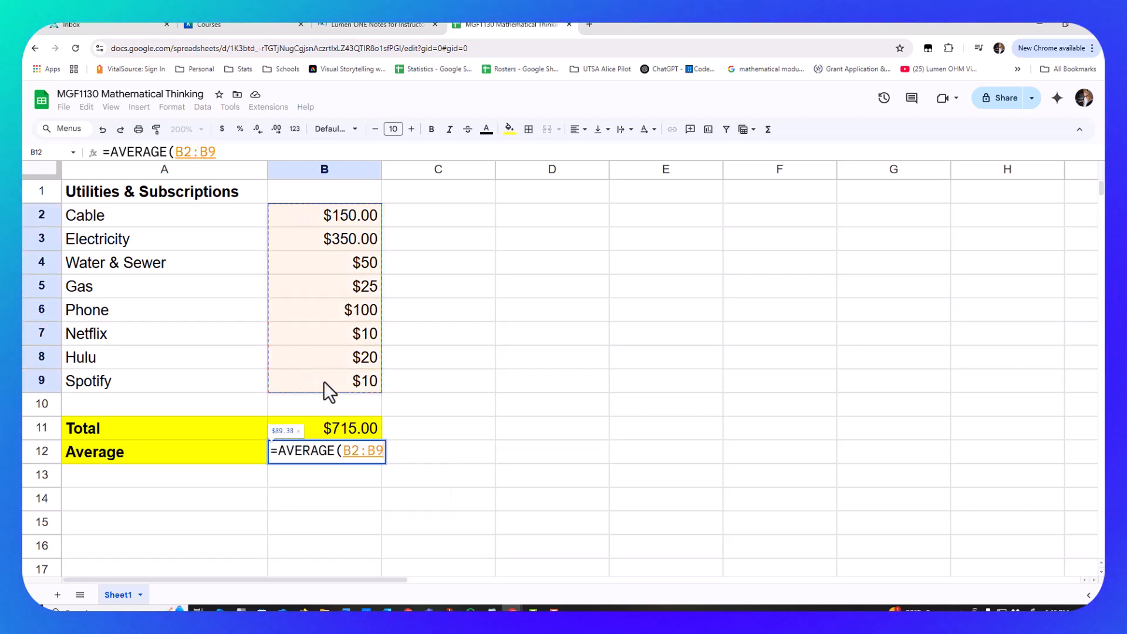
type(")")
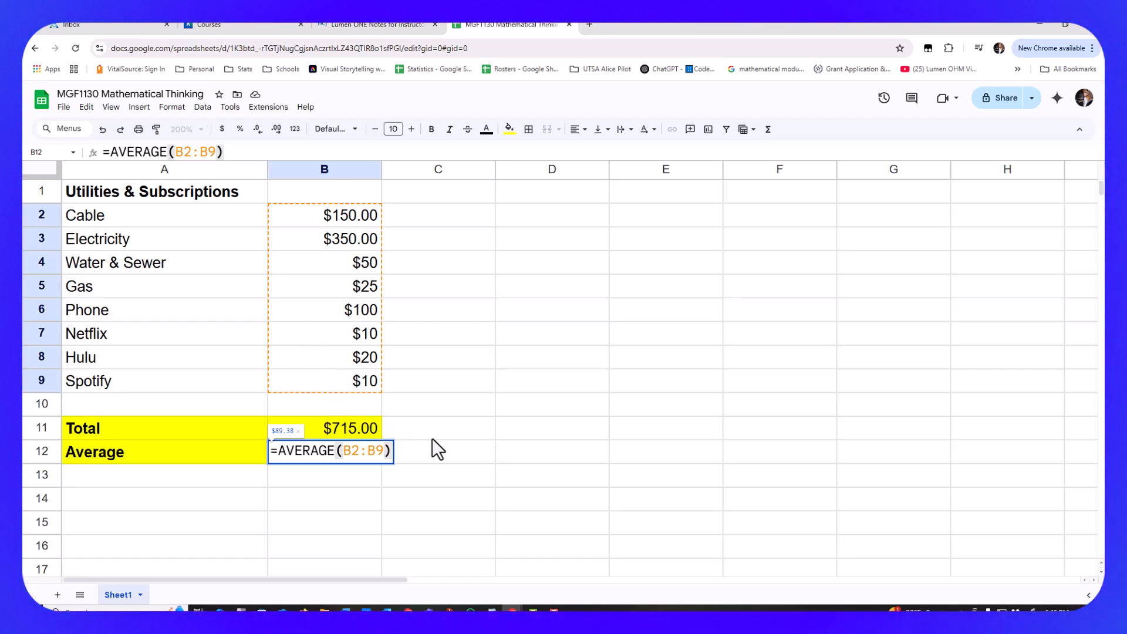
key("Return")
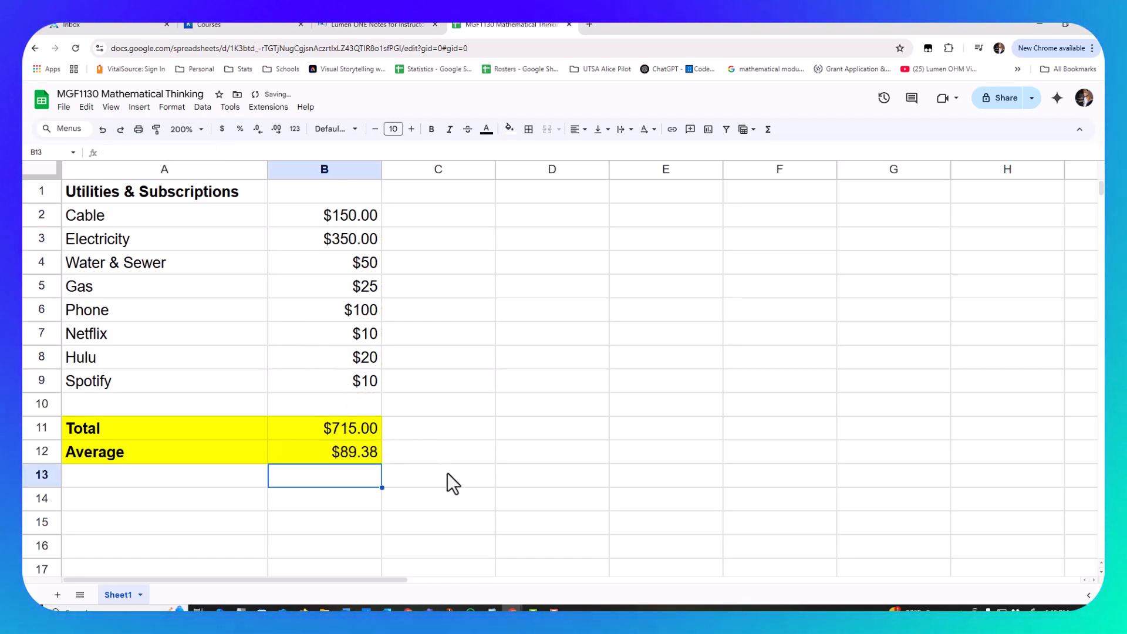
- Set the Electricity cost in cell B3 to $250
left_click(350, 241)
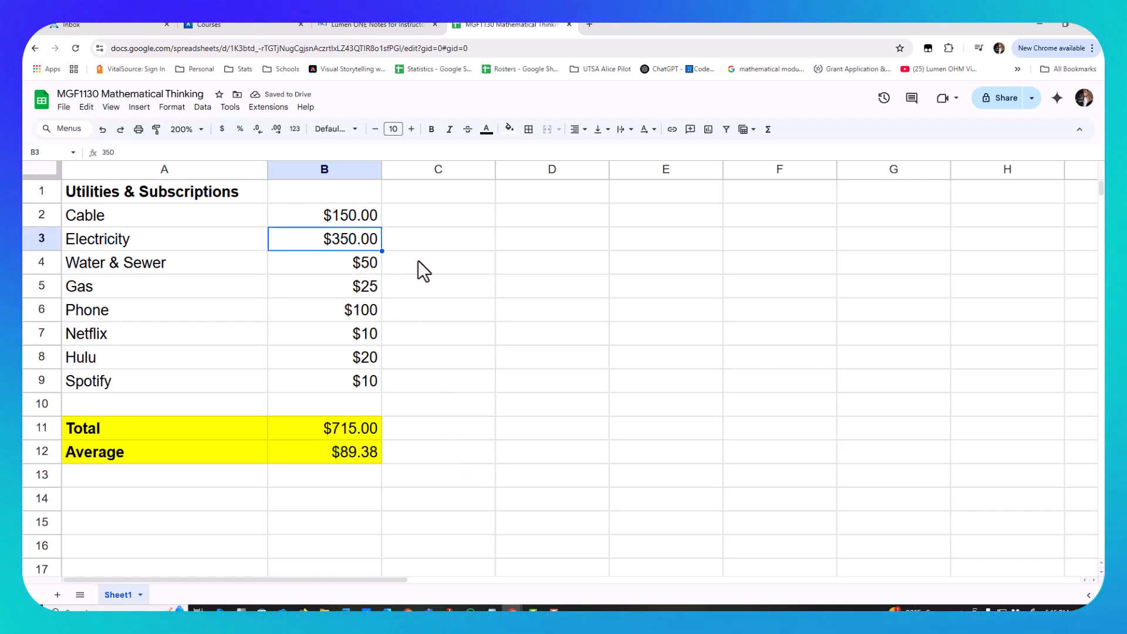
type("$250")
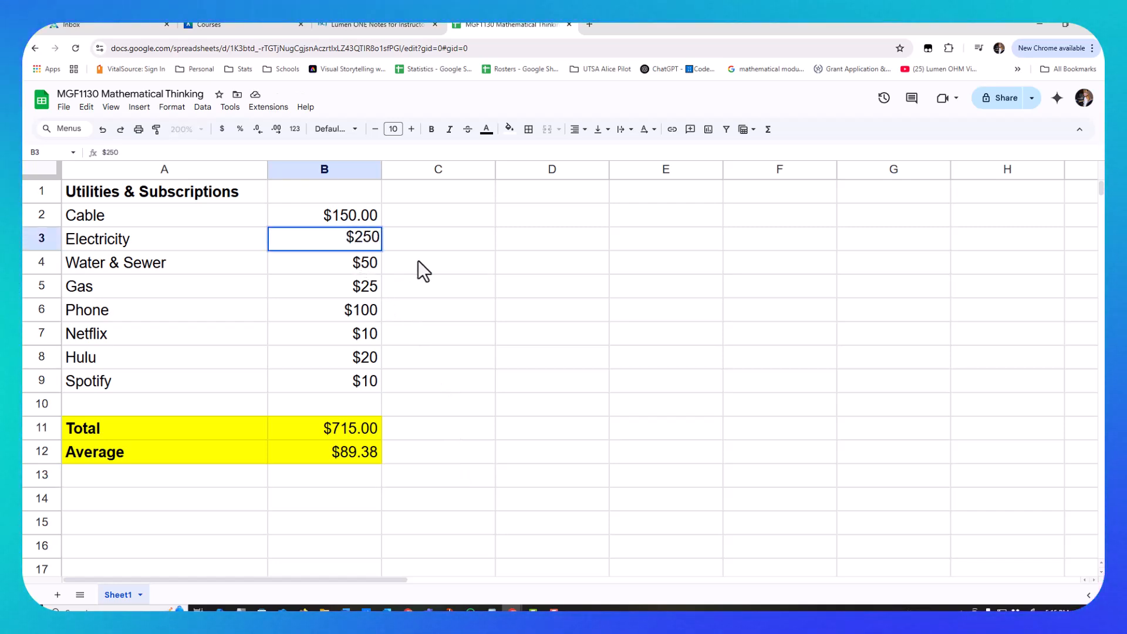
key("Return")
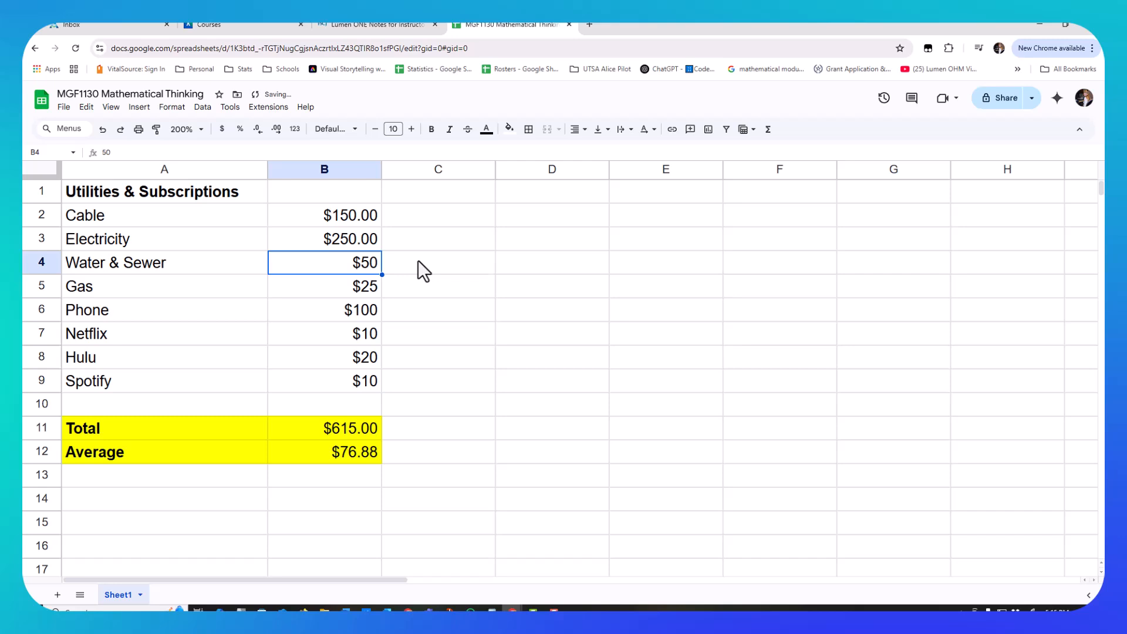
- Examine the Total formula in B11 and the Average formula in B12, including the cost range they reference, without editing them
left_click(346, 435)
left_click(343, 473)
left_click(347, 454)
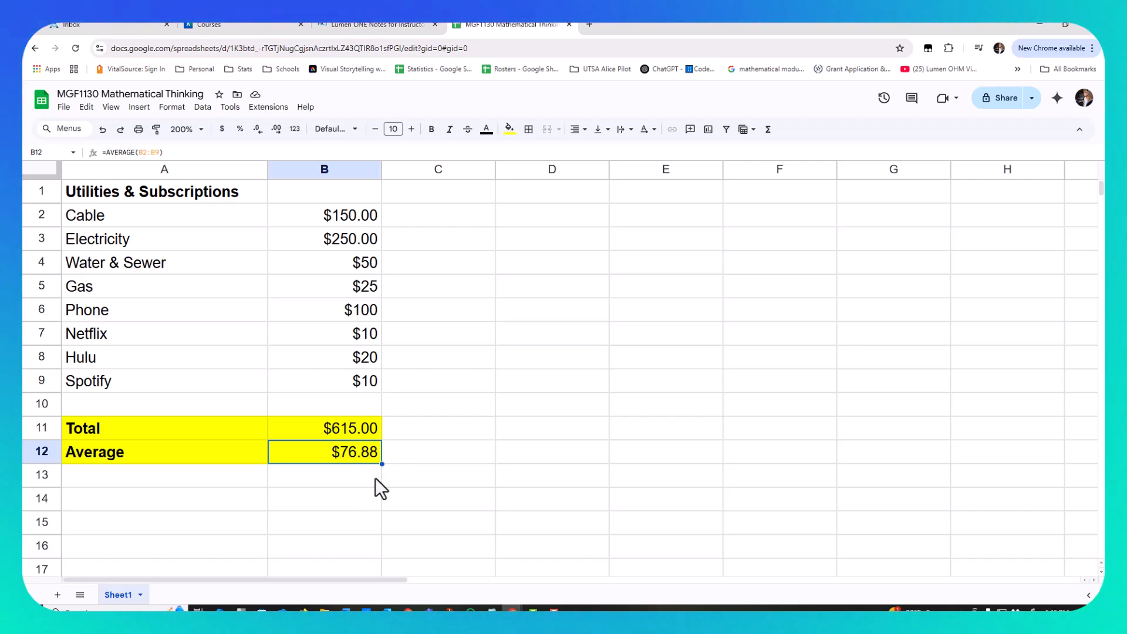
double_click(346, 457)
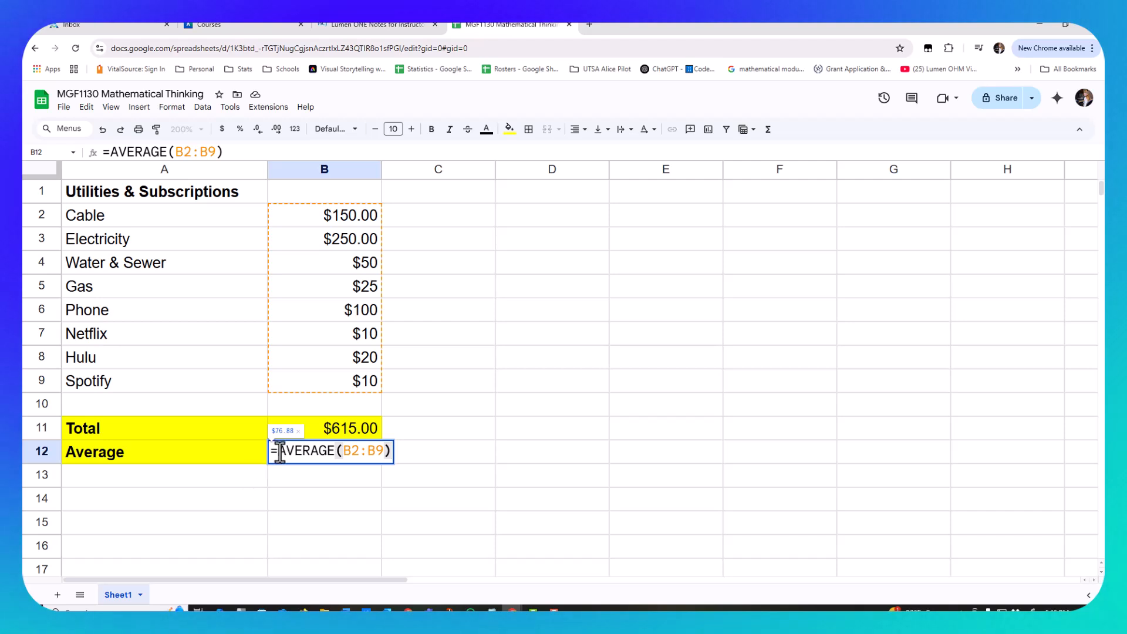
key("Escape")
left_click(166, 355)
left_click(183, 315)
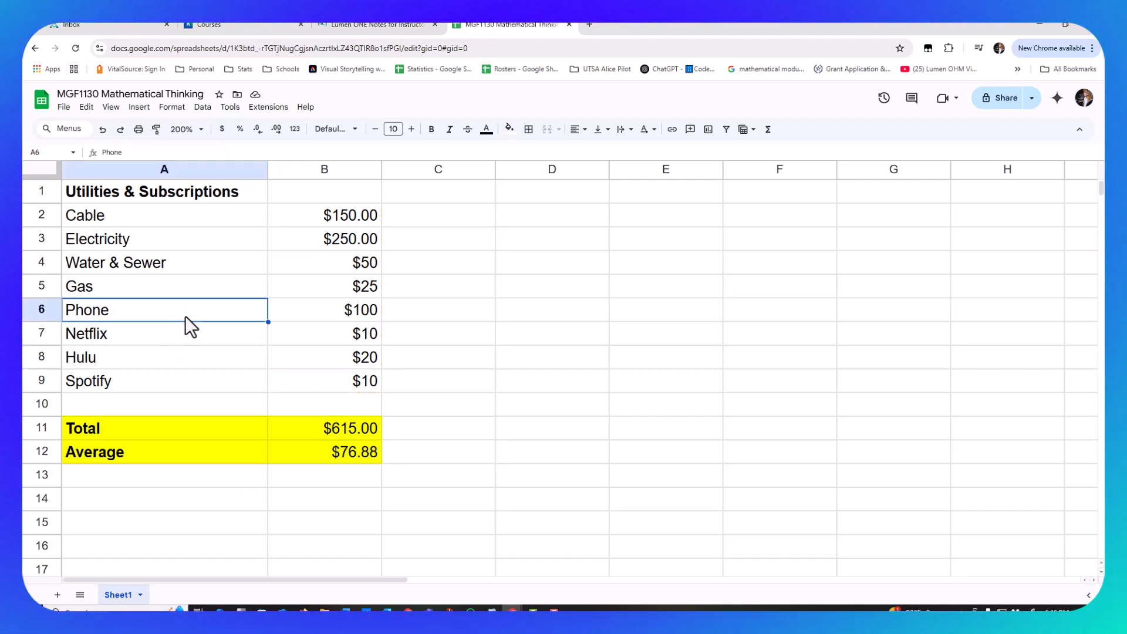
left_click(343, 308)
left_click(336, 344)
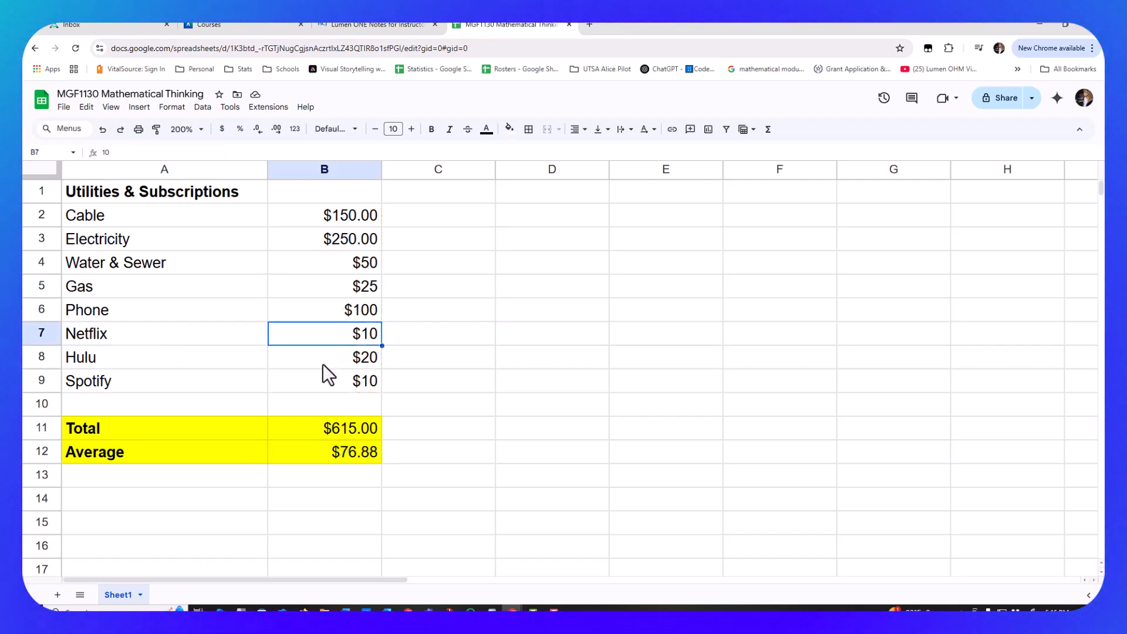
left_click(315, 437)
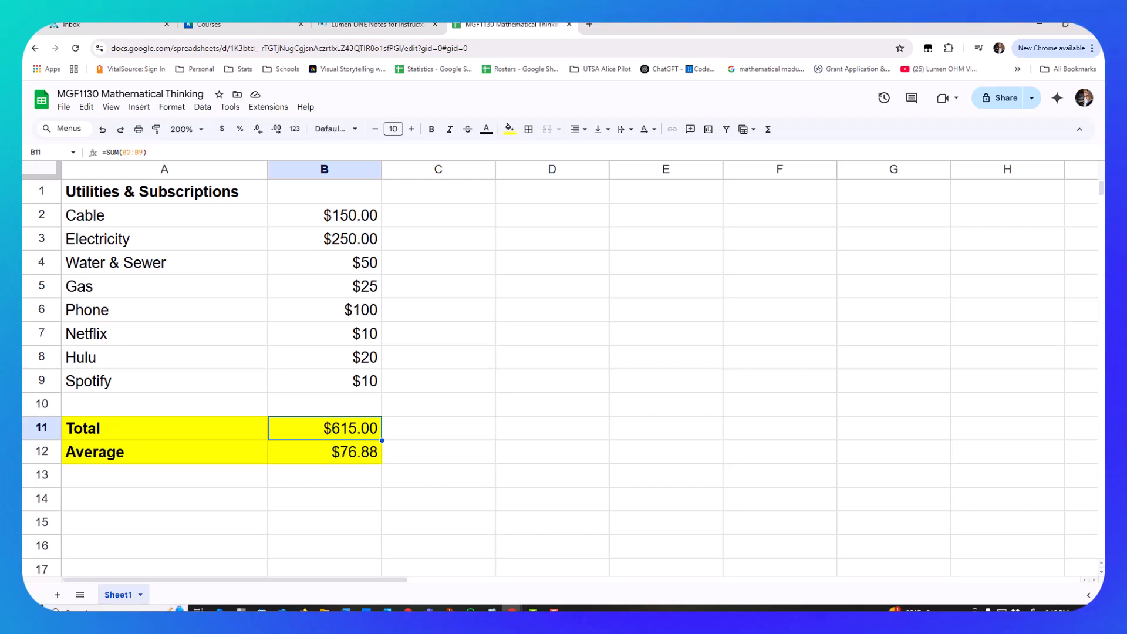
double_click(332, 434)
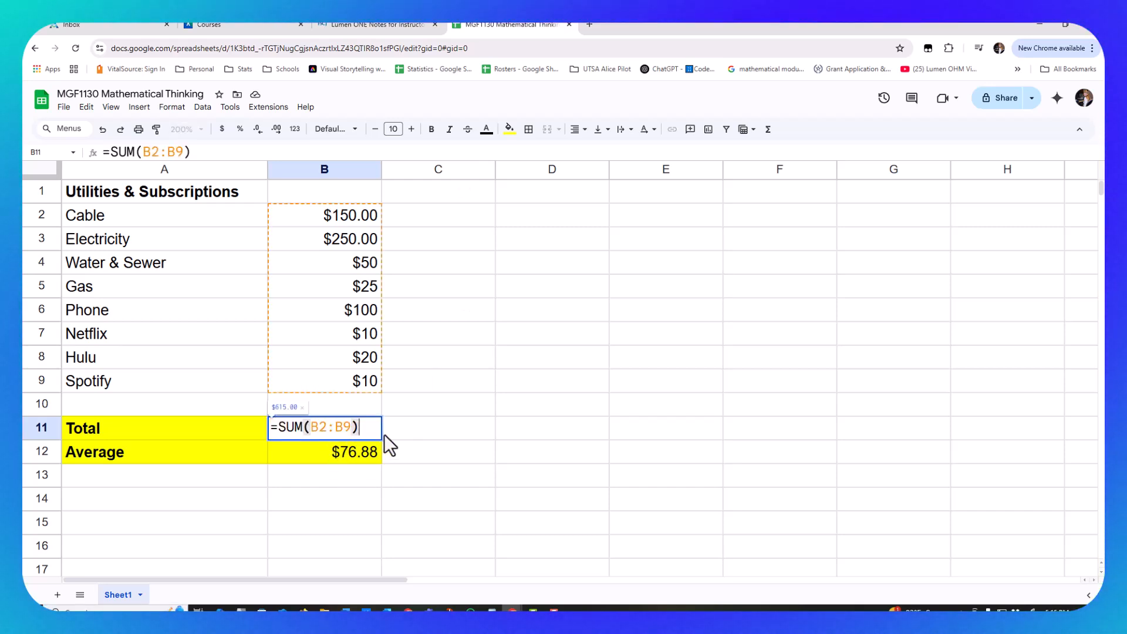
key("Escape")
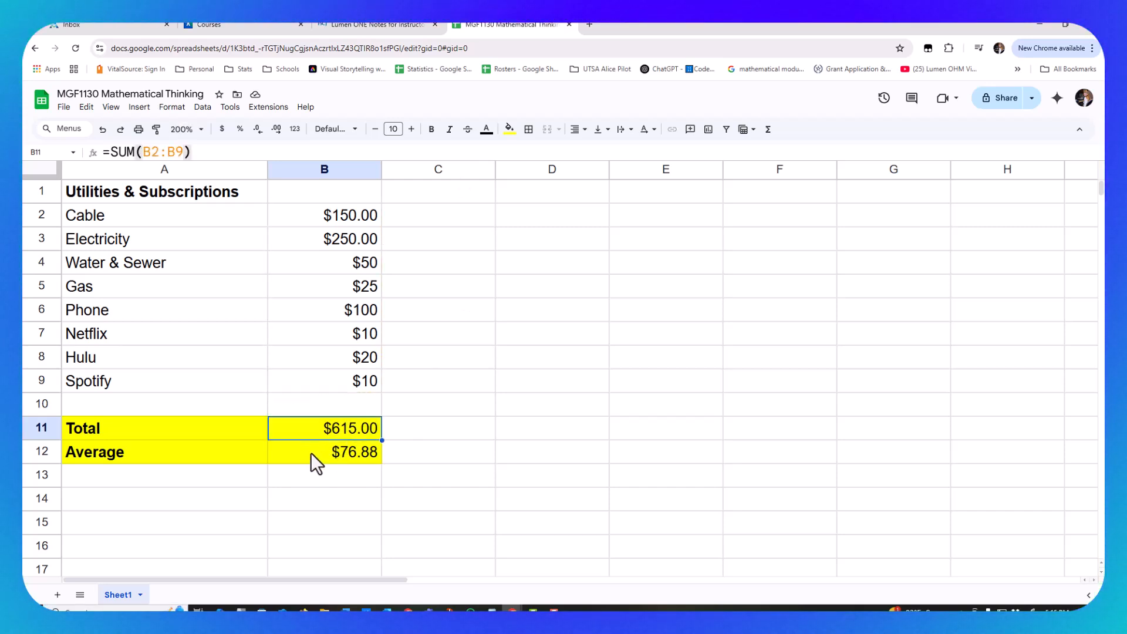
double_click(311, 452)
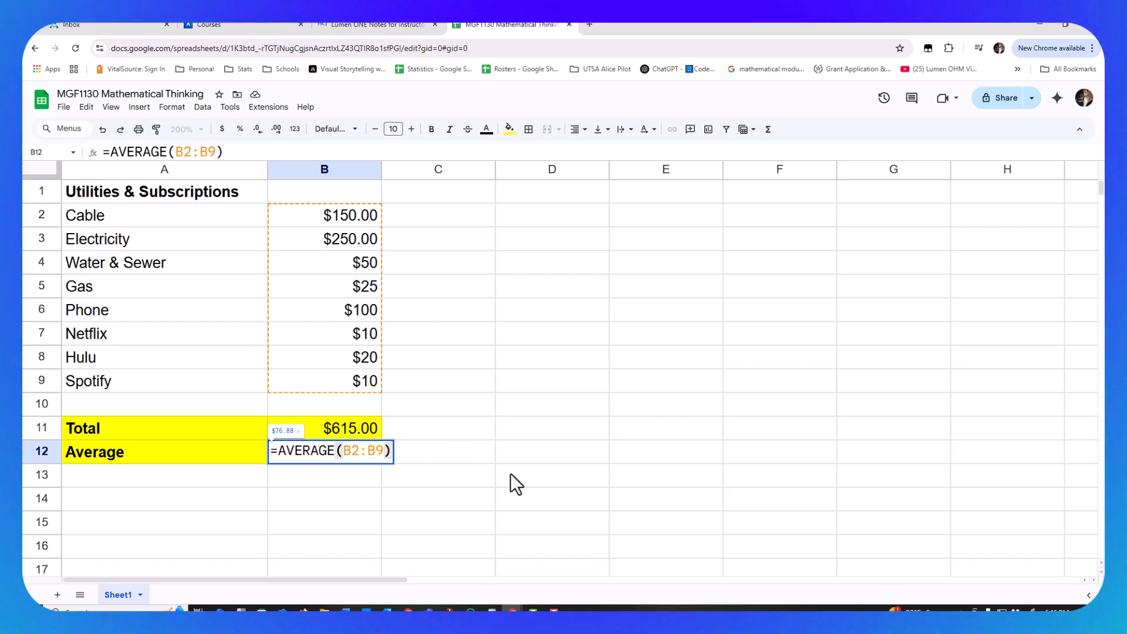
key("Escape")
- Enter the simple addition formula =3+5 in the empty cell D6
left_click(563, 317)
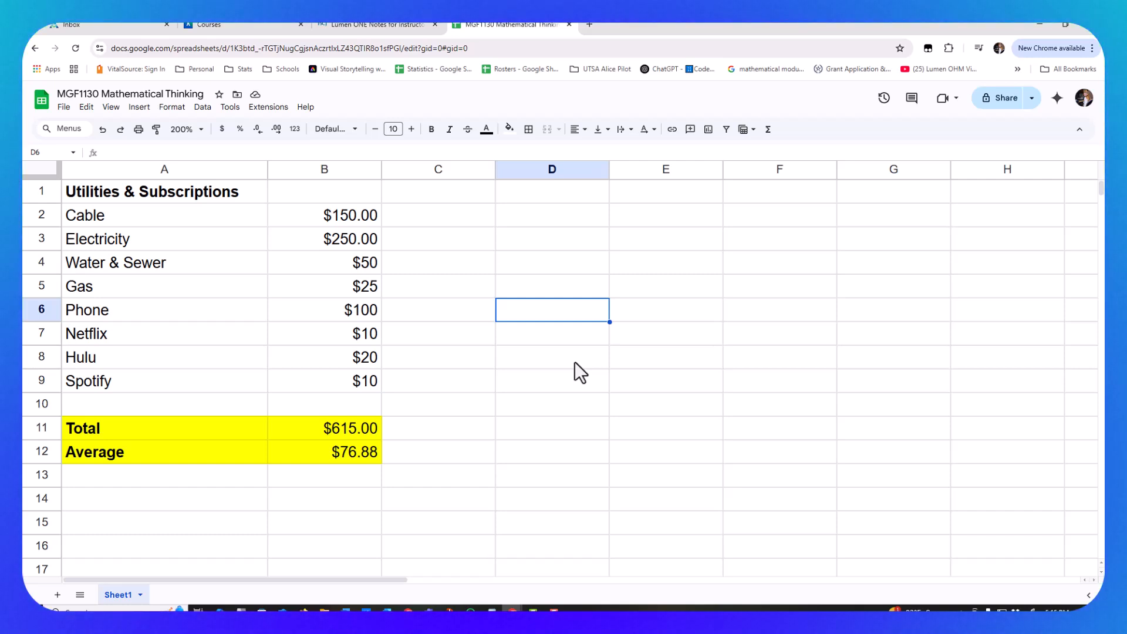
type("=")
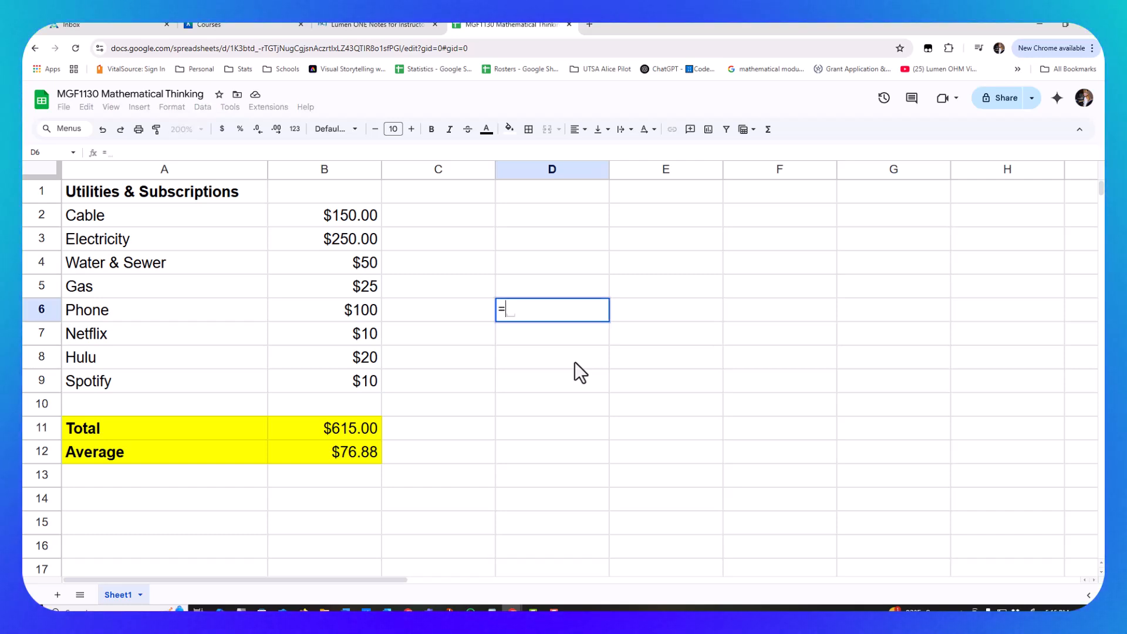
type("3+5")
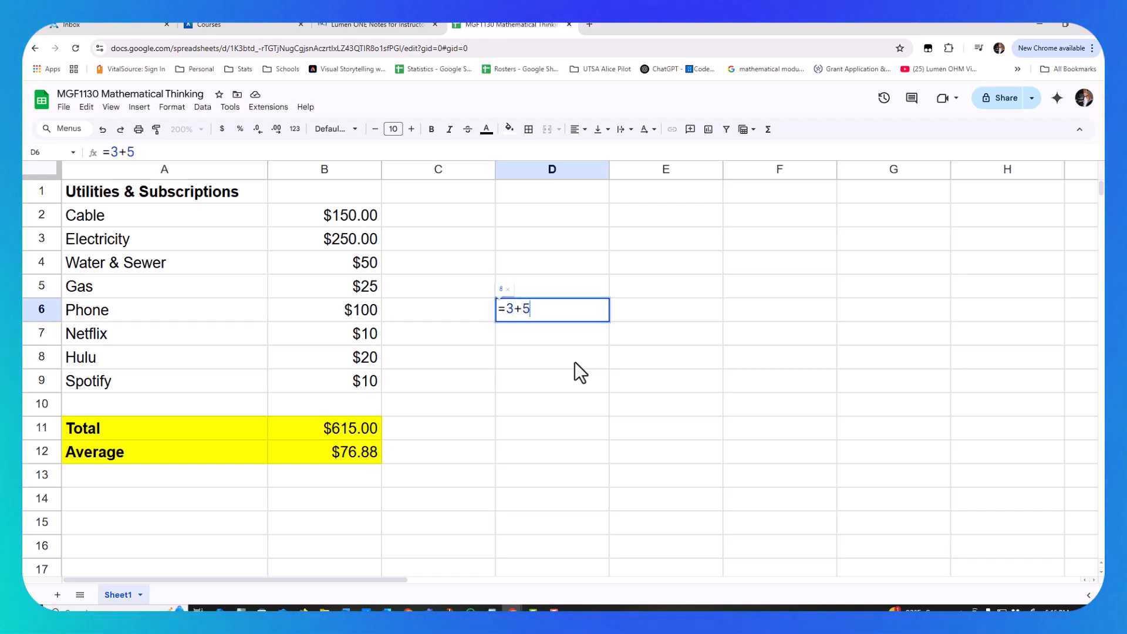
key("Return")
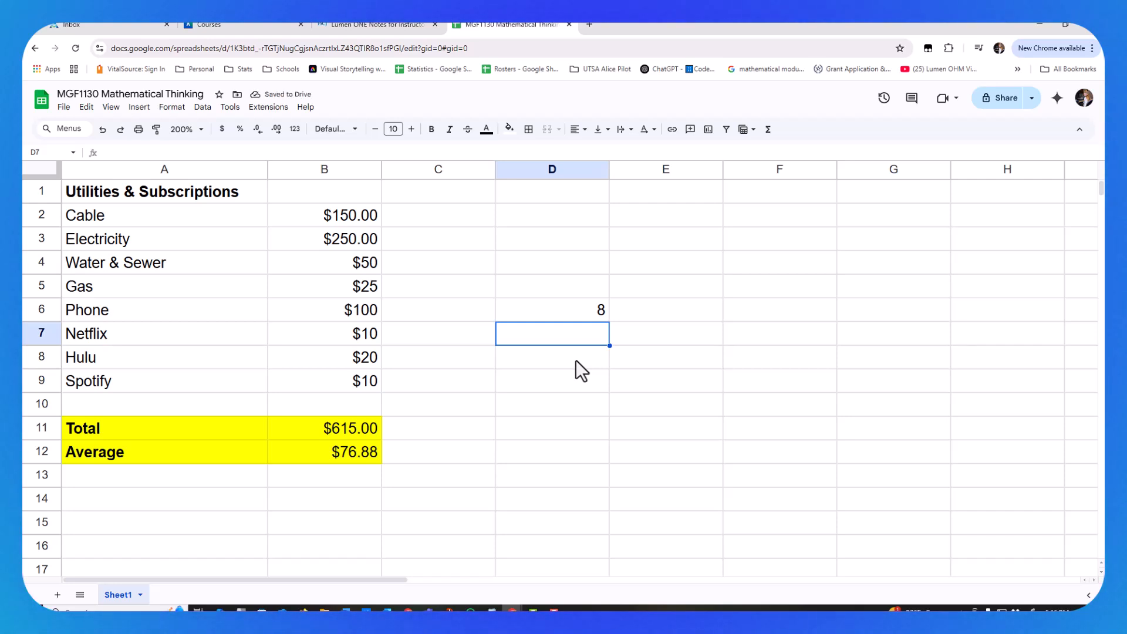
- Inspect the formula behind cell D6 and open the Average formula in B12 for comparison
left_click(565, 308)
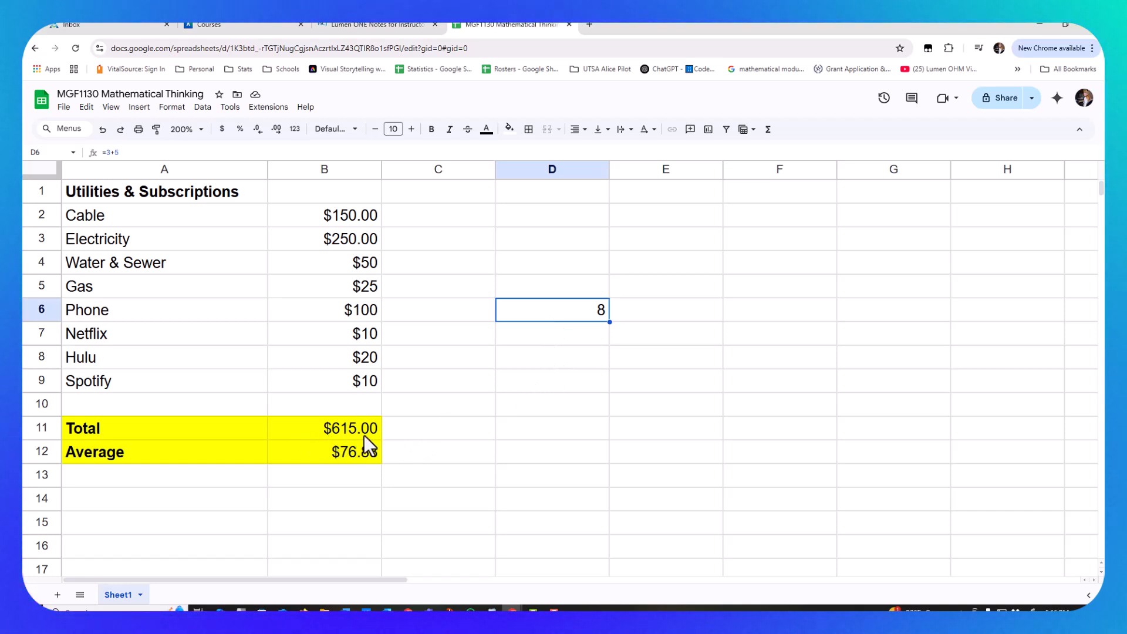
double_click(327, 449)
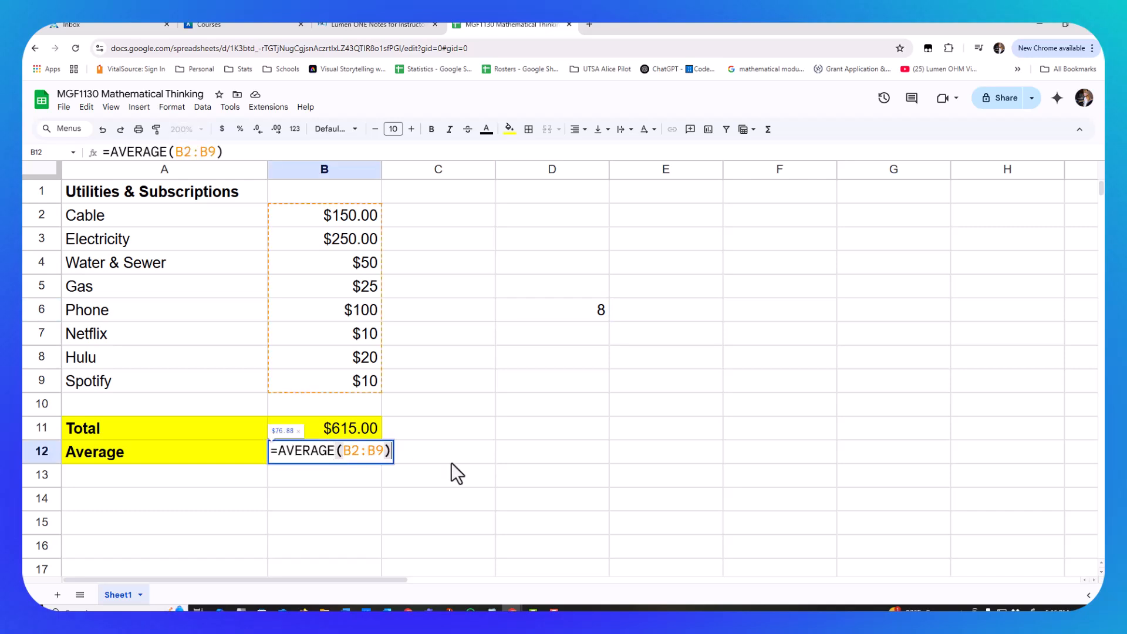